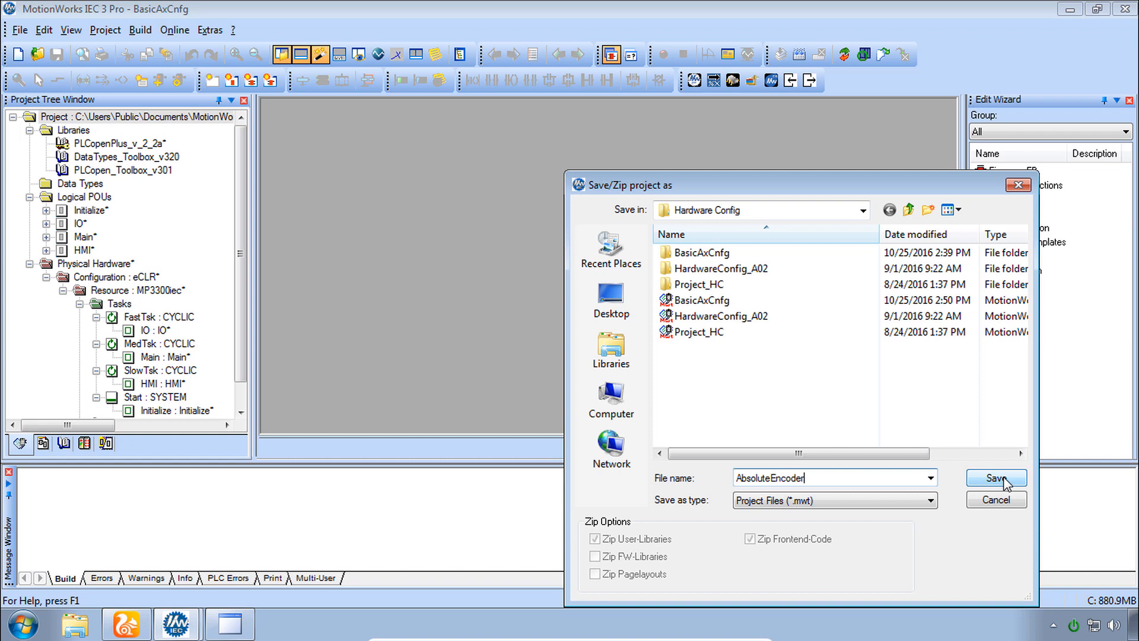
# Save the project as AbsoluteEncoder and connect its Hardware Configuration to the controller at 192.168.15.85
pyautogui.click(997, 478)
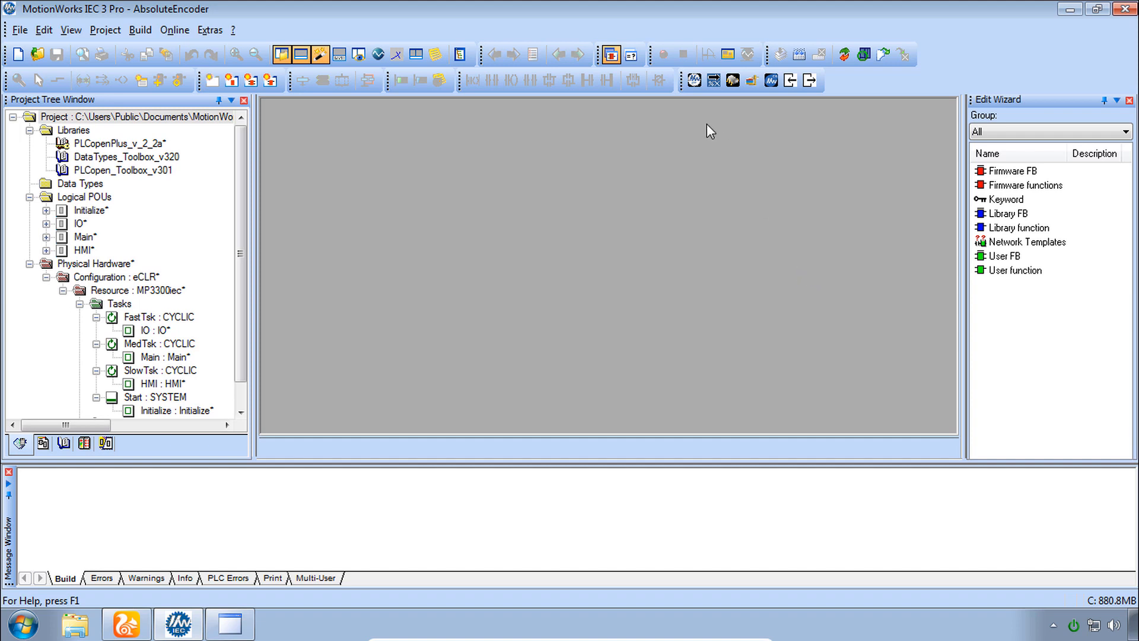
pyautogui.click(699, 84)
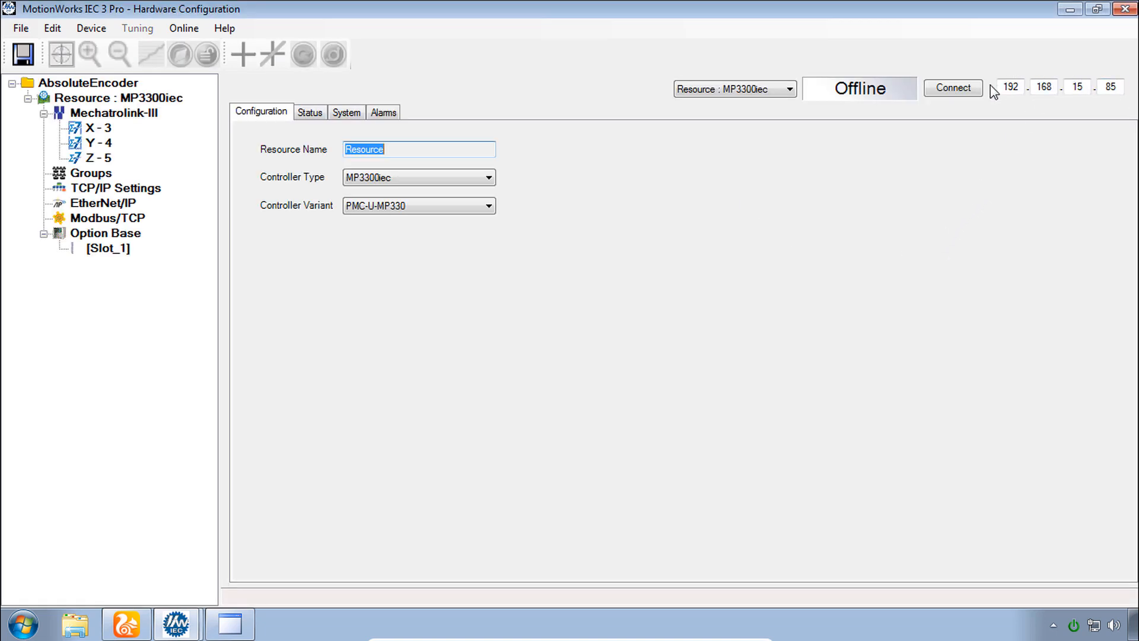
pyautogui.click(964, 90)
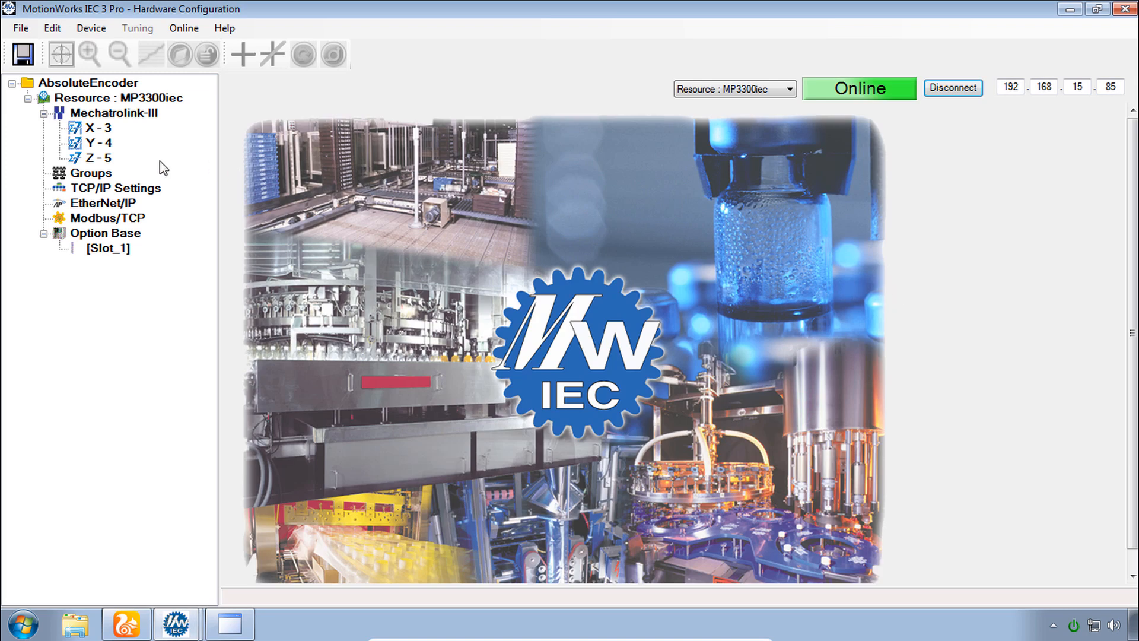
# Set the Z axis's Absolute Encoder Usage (Pn002.2) to "0 - Use absolute encoder as absolute encoder" and save the configuration
pyautogui.click(97, 159)
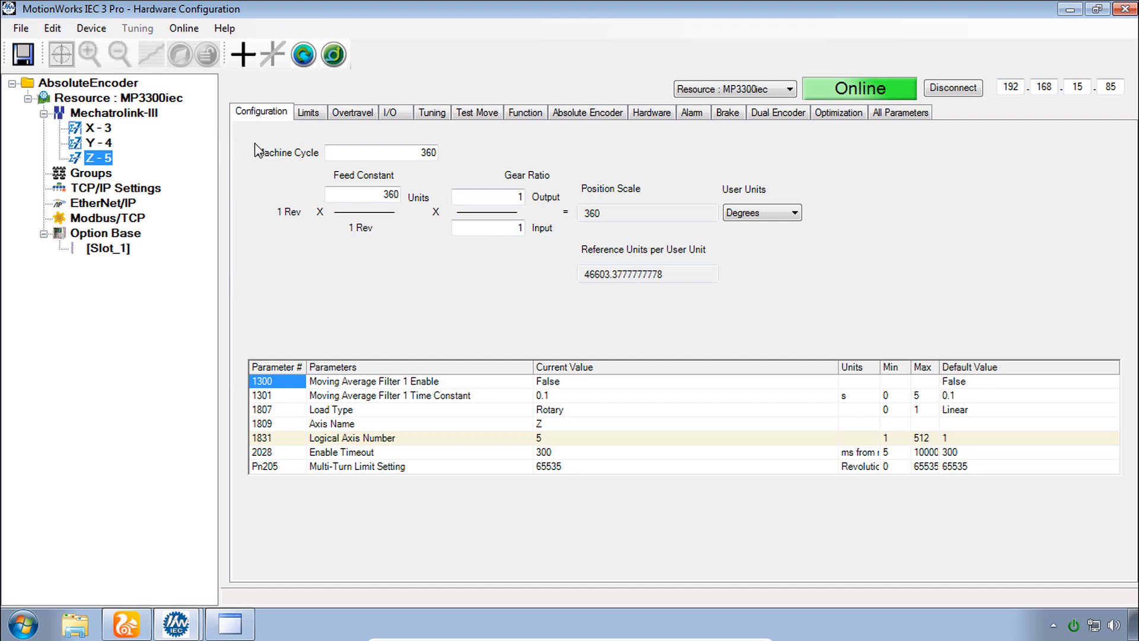
pyautogui.click(608, 118)
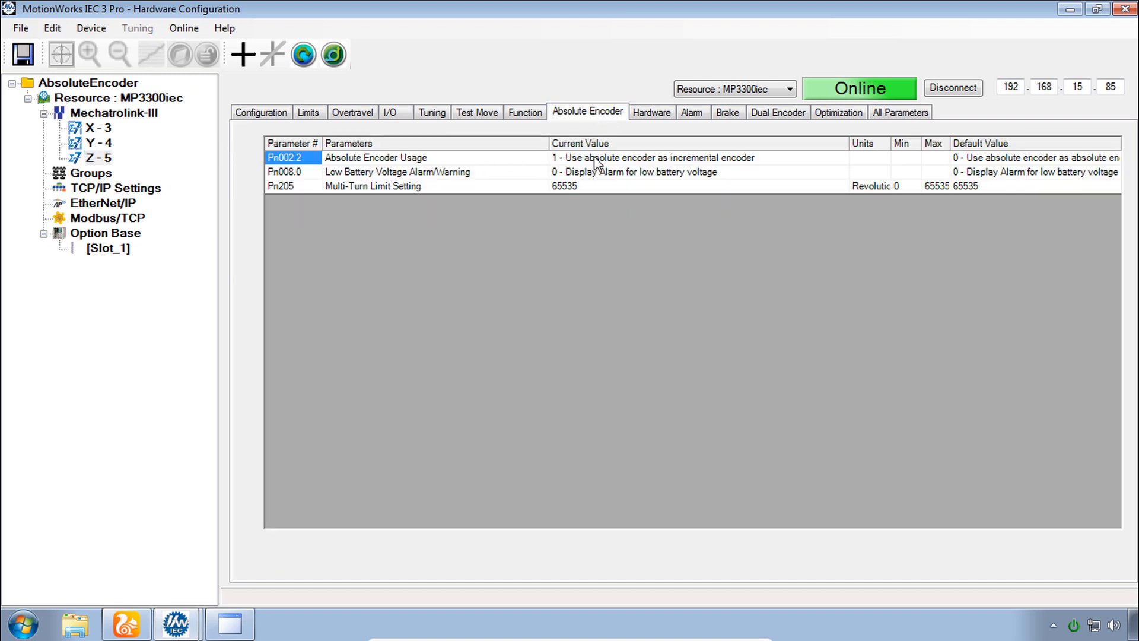
pyautogui.click(688, 165)
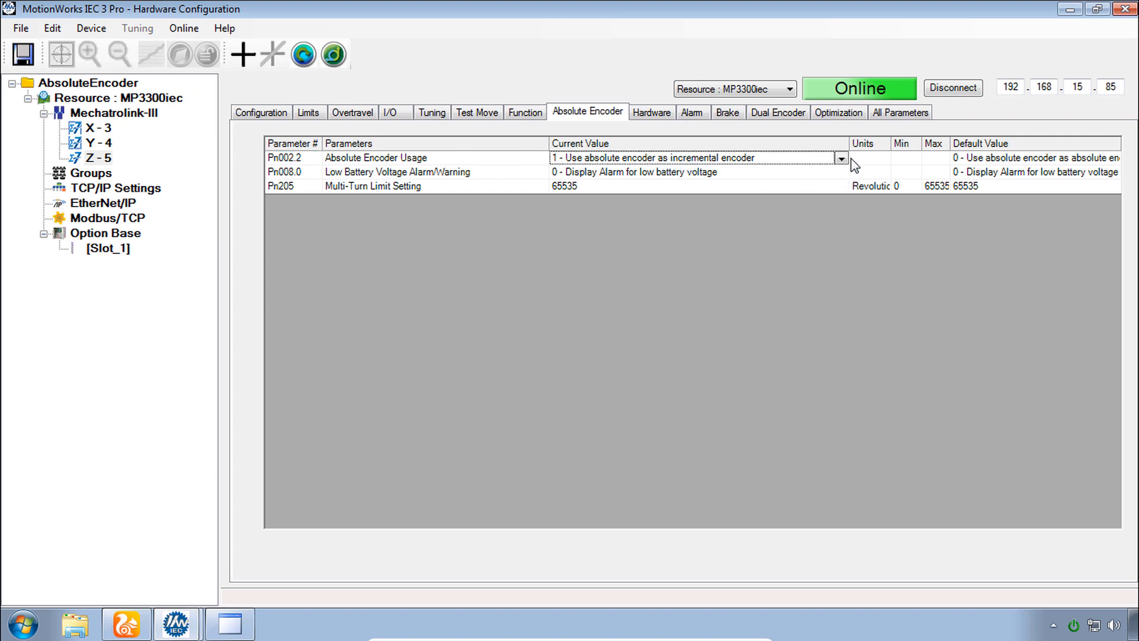
pyautogui.click(843, 159)
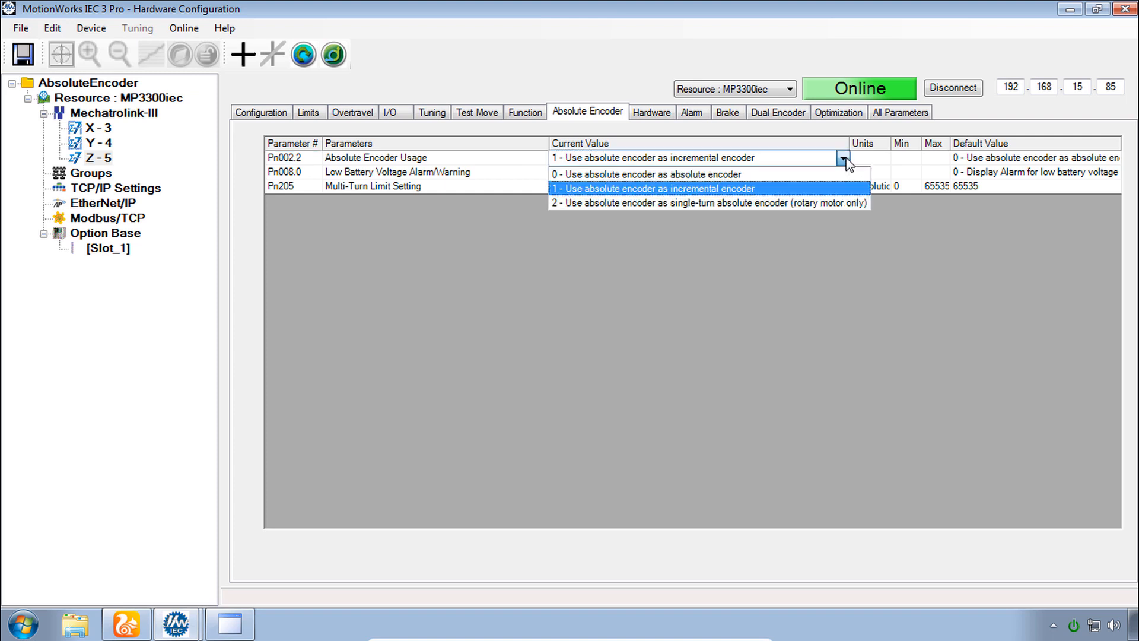
pyautogui.click(772, 175)
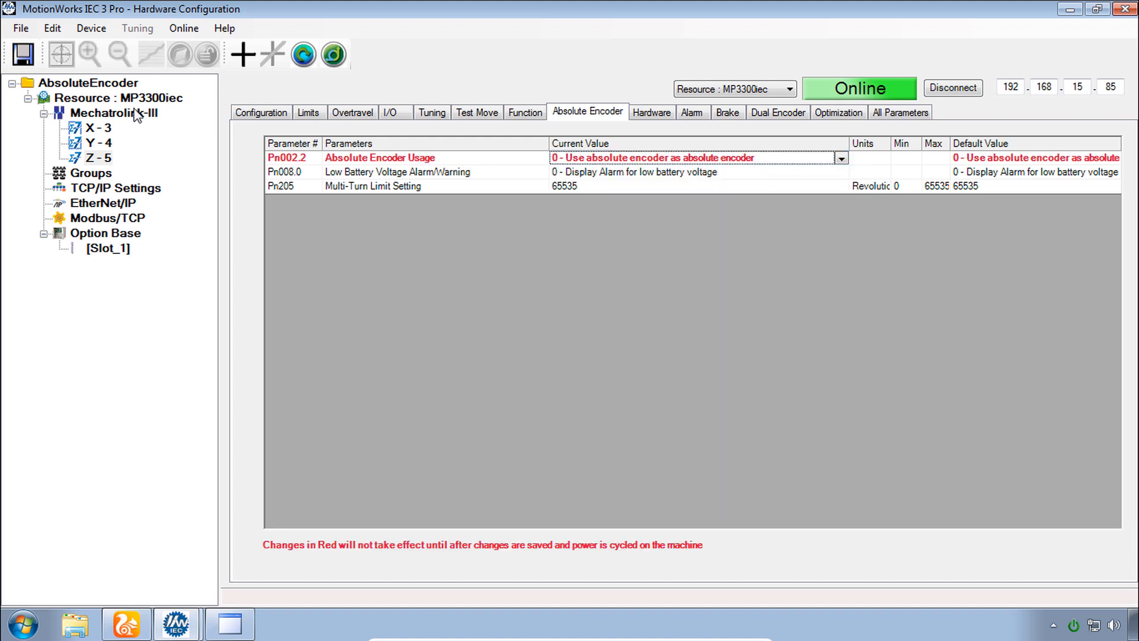
pyautogui.click(23, 54)
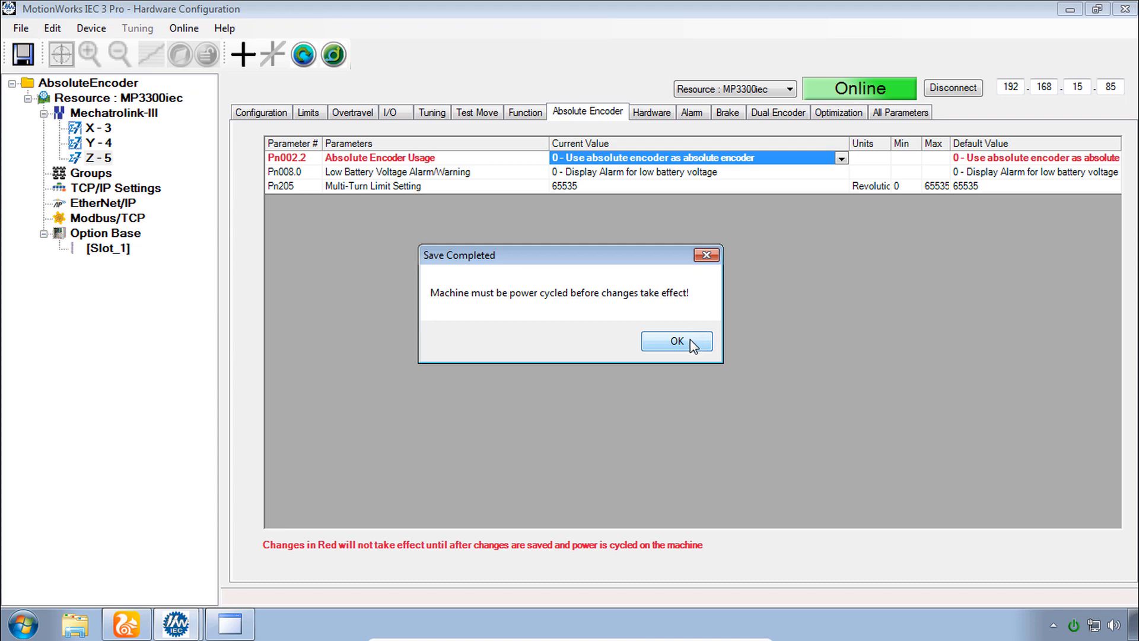
pyautogui.click(691, 344)
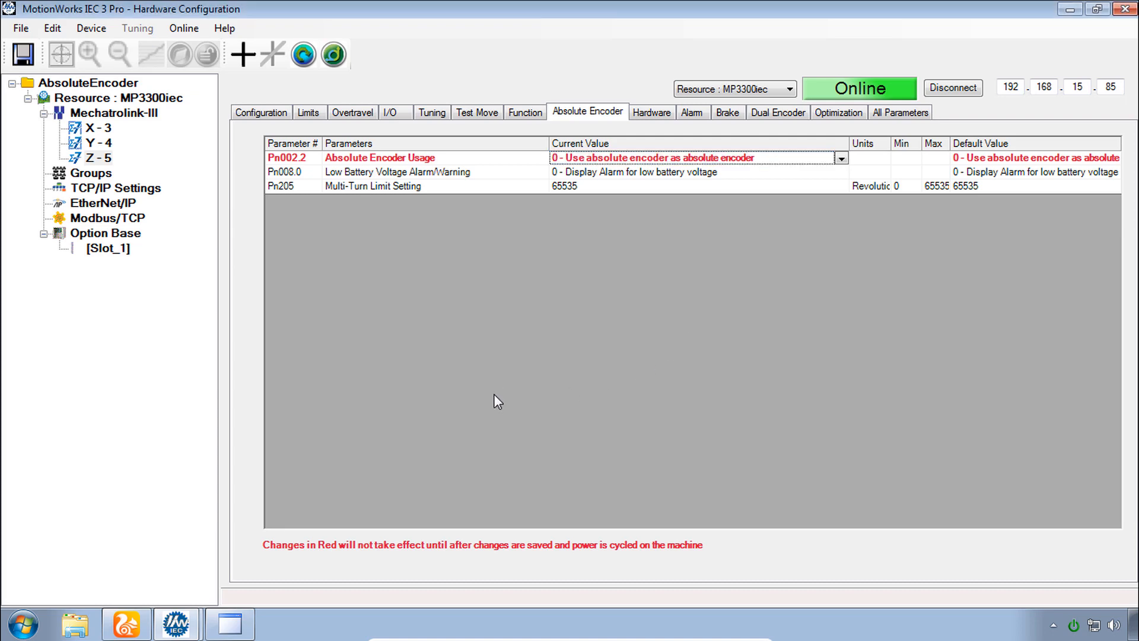
# Switch to the camera view and Yaskawa Remote IO, and disconnect the Z axis's control power and absolute encoder battery
pyautogui.click(123, 632)
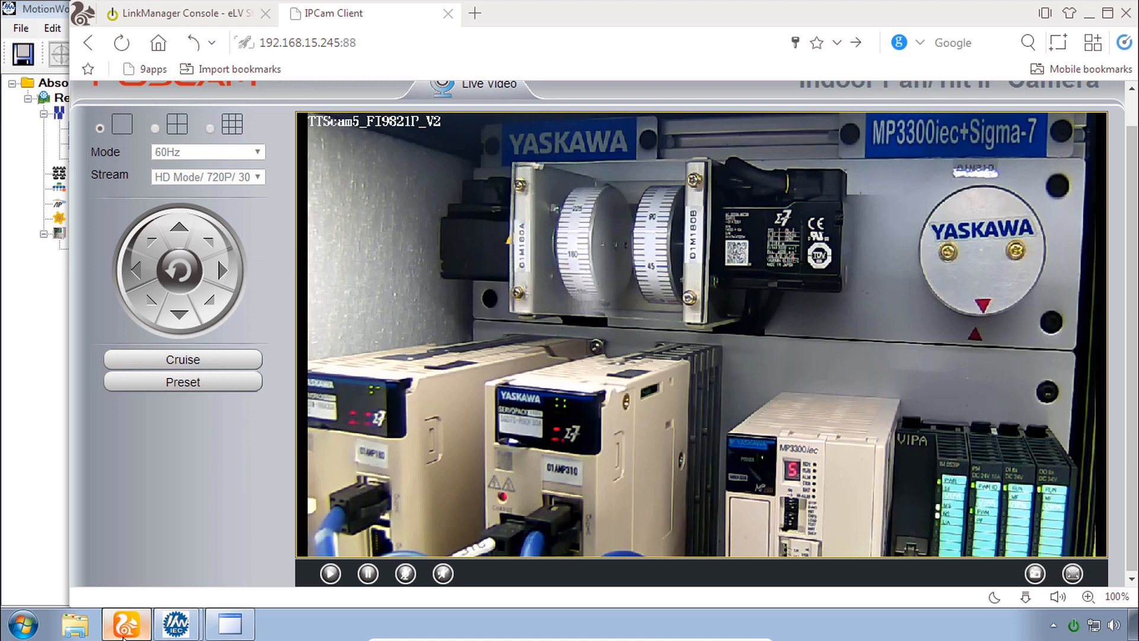
pyautogui.click(238, 629)
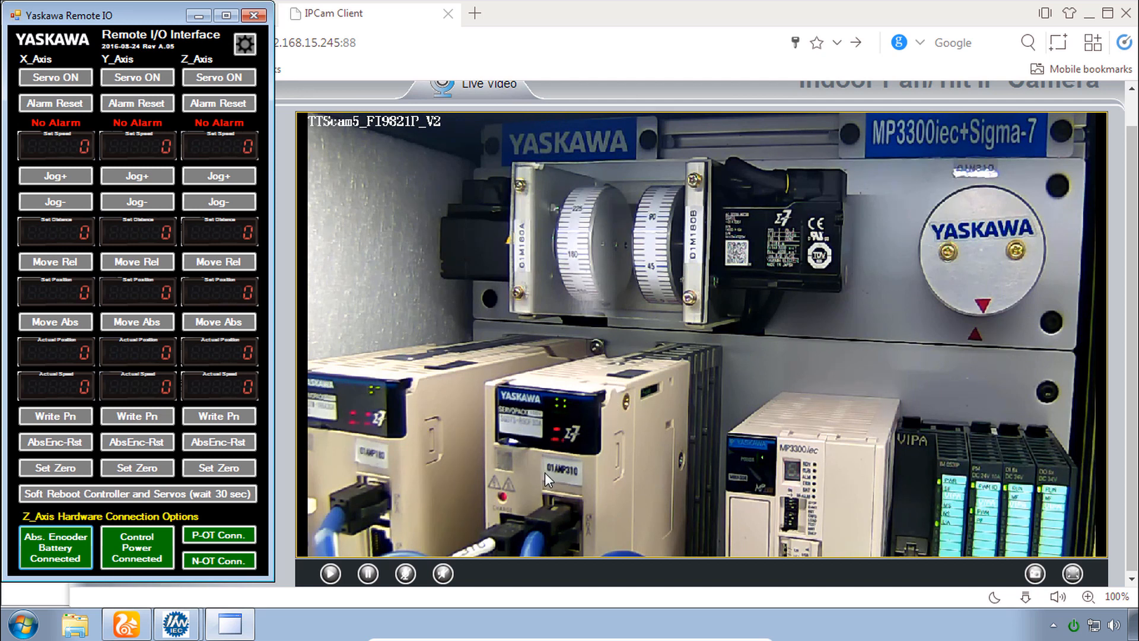
pyautogui.click(151, 549)
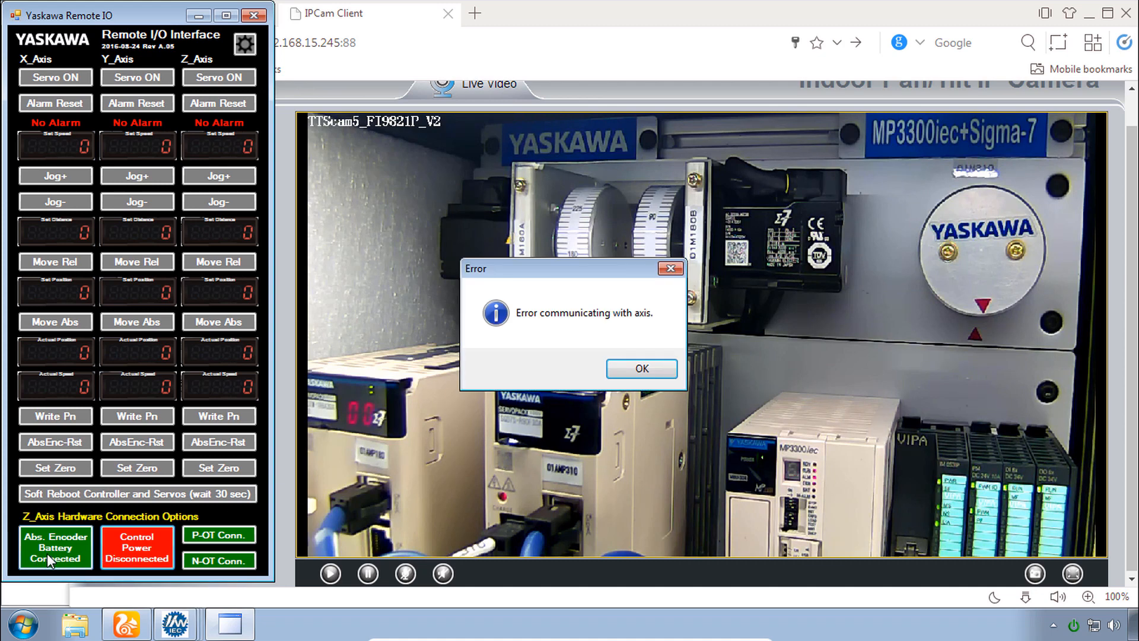
pyautogui.click(640, 368)
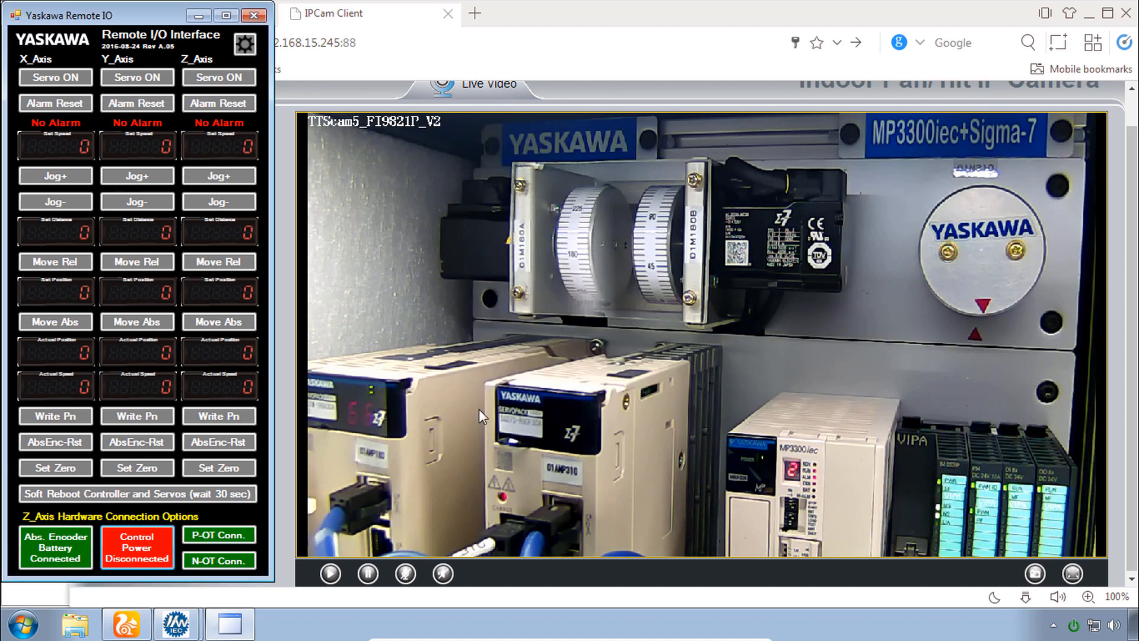
pyautogui.click(49, 543)
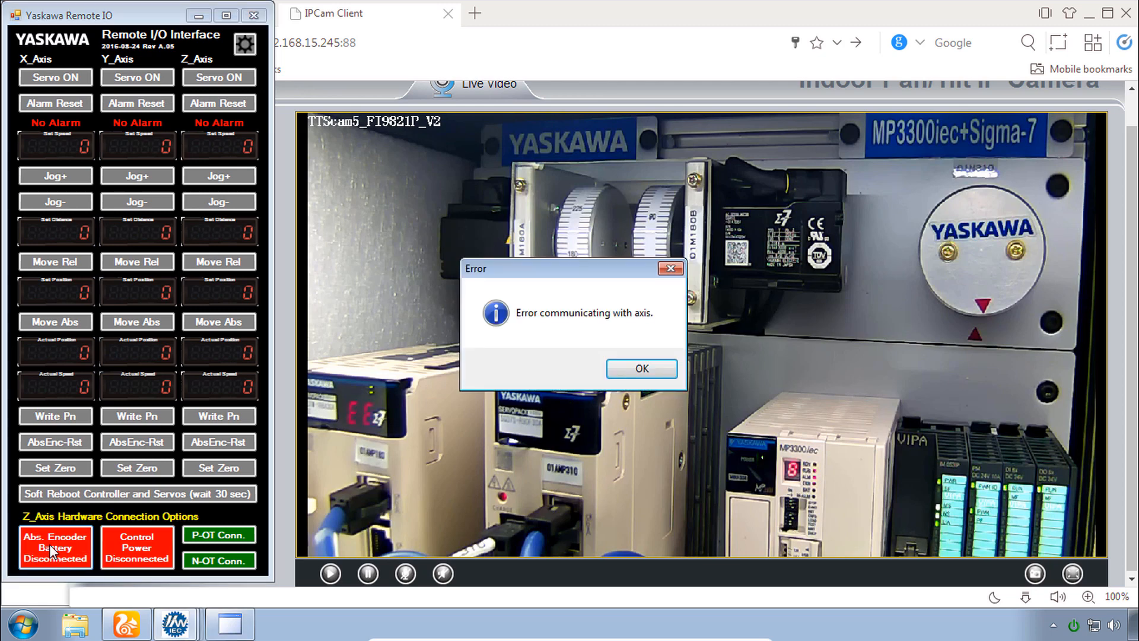
pyautogui.click(648, 366)
pyautogui.click(648, 366)
# Switch back to the MotionWorks IEC Hardware Configuration window and close it
pyautogui.moveTo(176, 623)
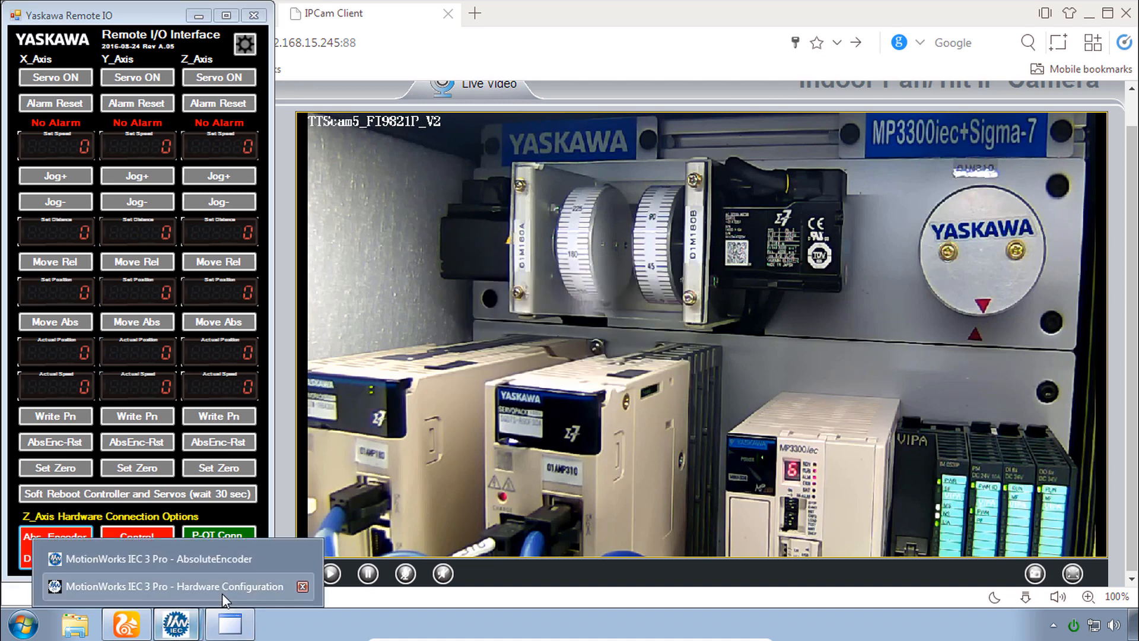
pyautogui.click(222, 591)
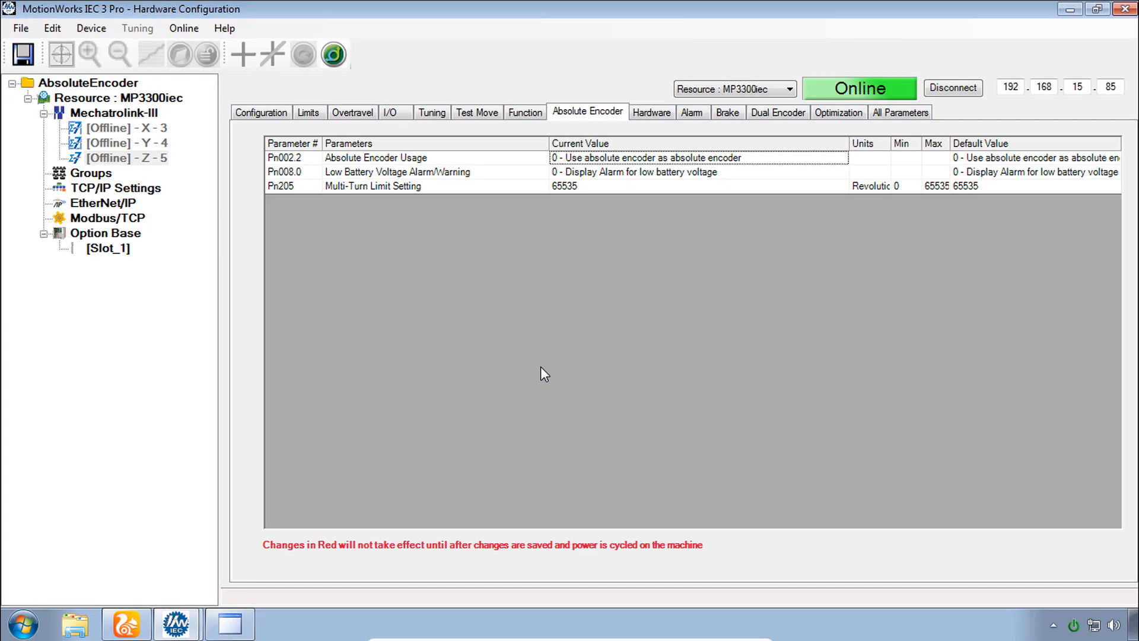
pyautogui.click(1126, 9)
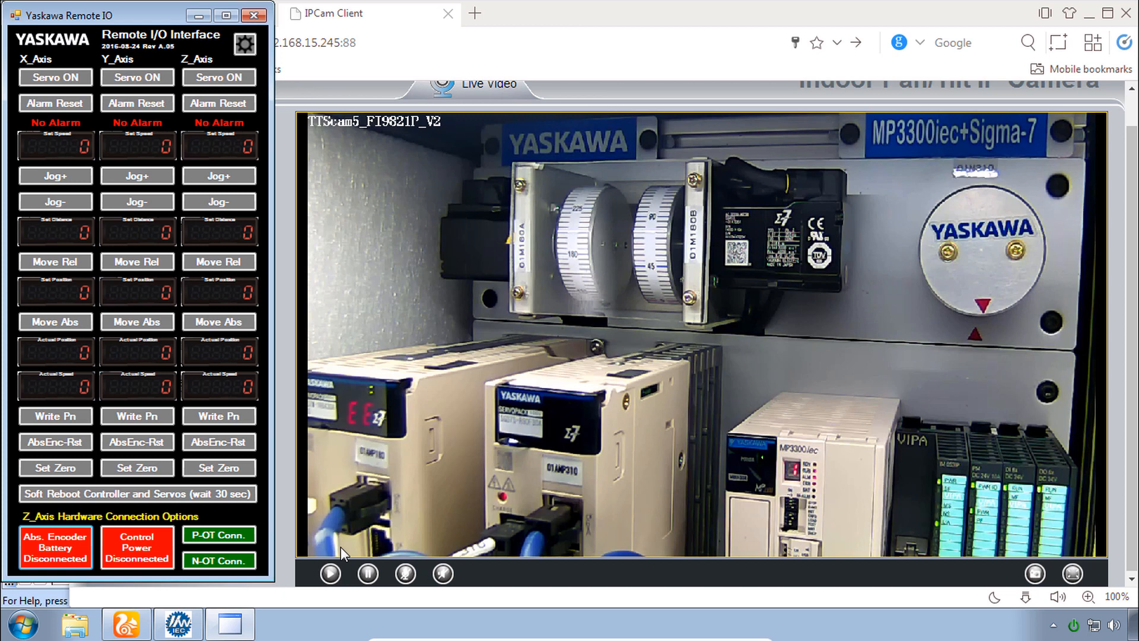
# Reconnect the absolute encoder battery and the control power in Yaskawa Remote IO
pyautogui.click(58, 548)
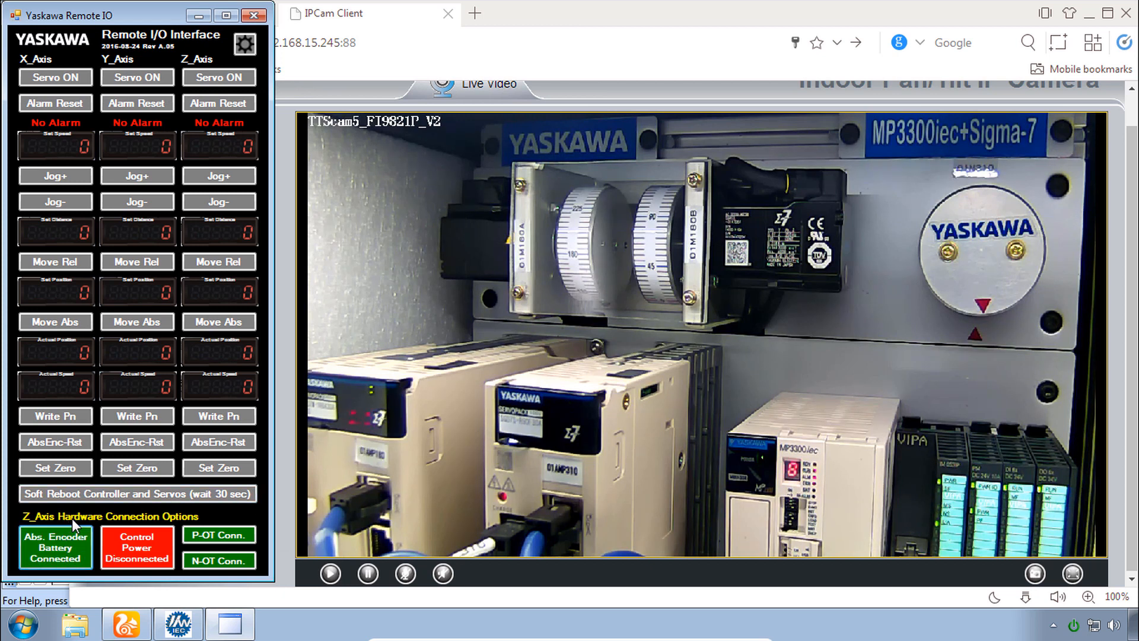
pyautogui.click(141, 542)
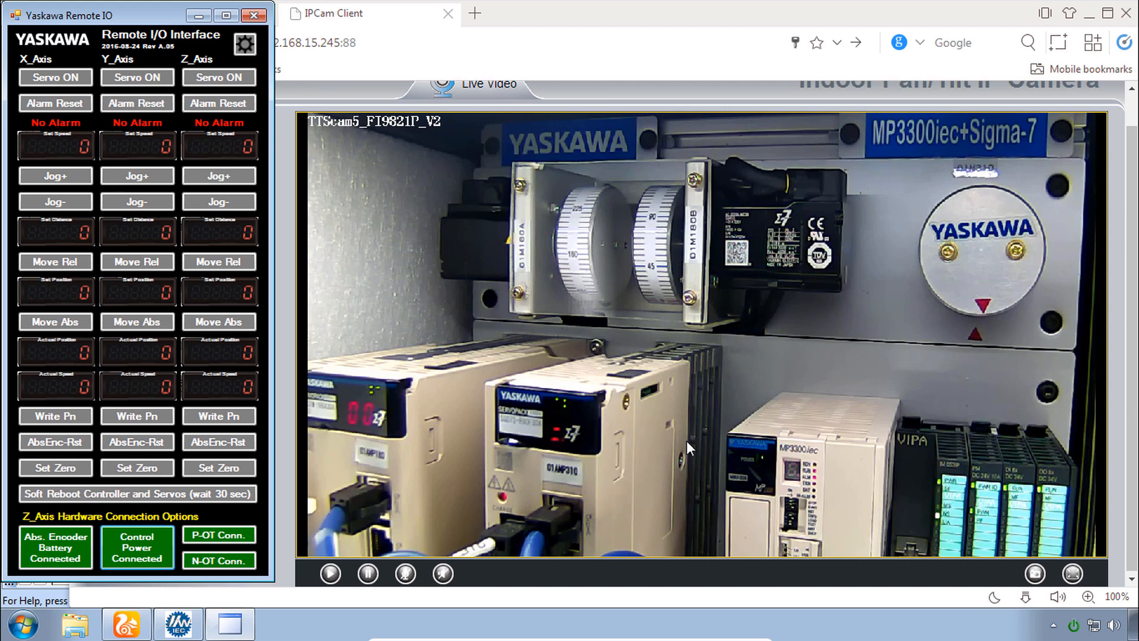
# Switch to MotionWorks IEC, reopen the Hardware Configuration and reboot the controller
pyautogui.click(189, 633)
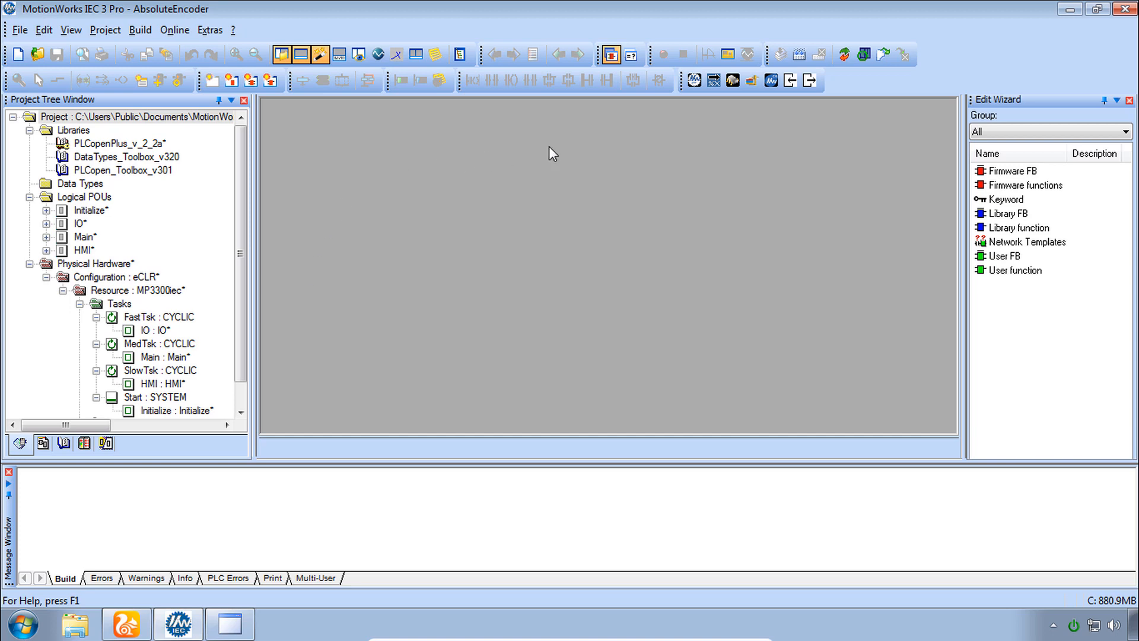
pyautogui.click(702, 87)
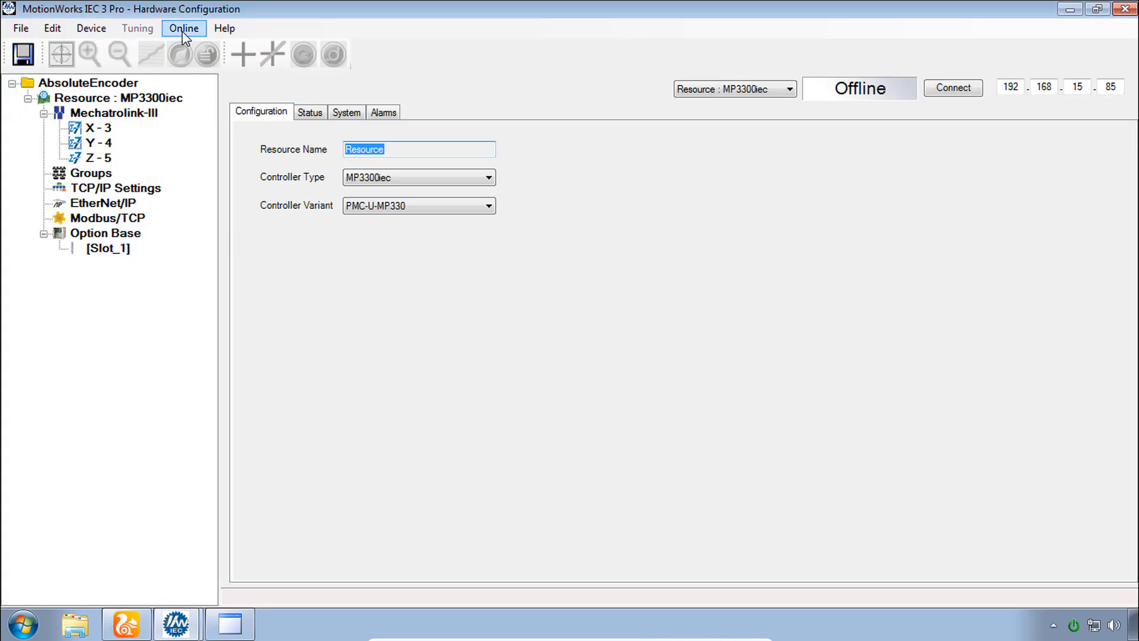
pyautogui.click(183, 31)
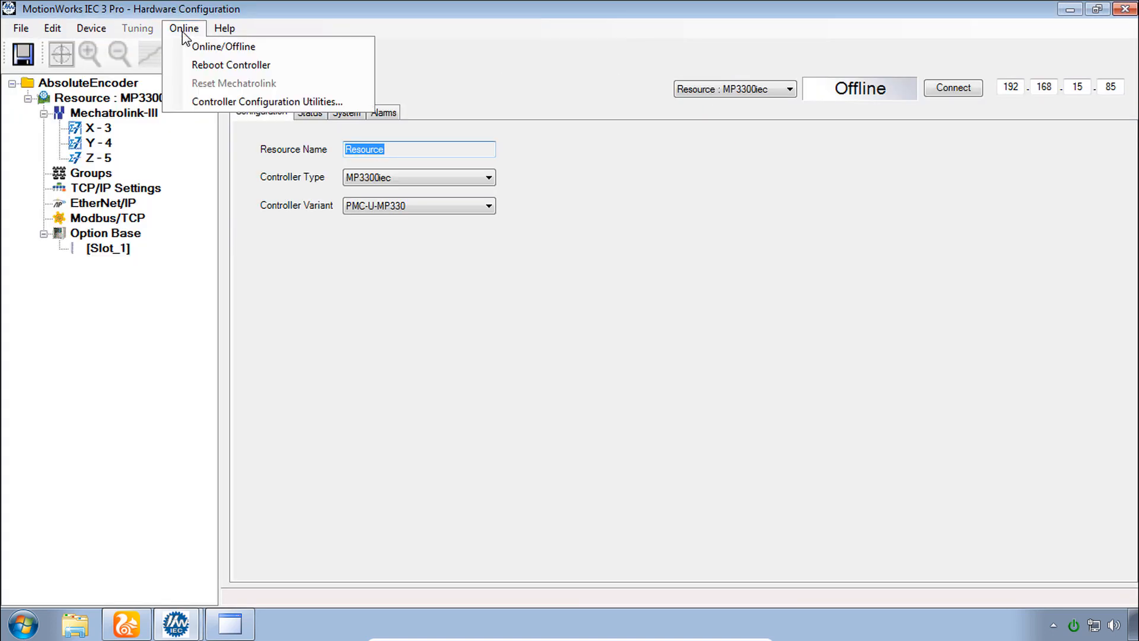
pyautogui.click(232, 65)
pyautogui.click(657, 358)
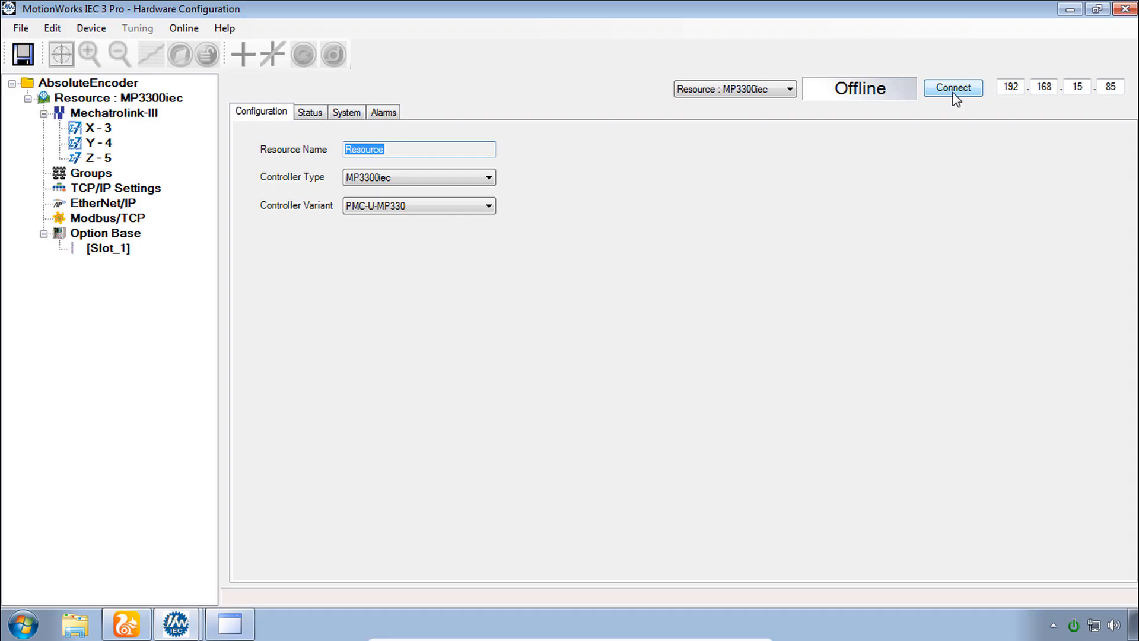
# Connect to the controller and try to clear the Z axis's current alarm, with its full details shown
pyautogui.click(953, 94)
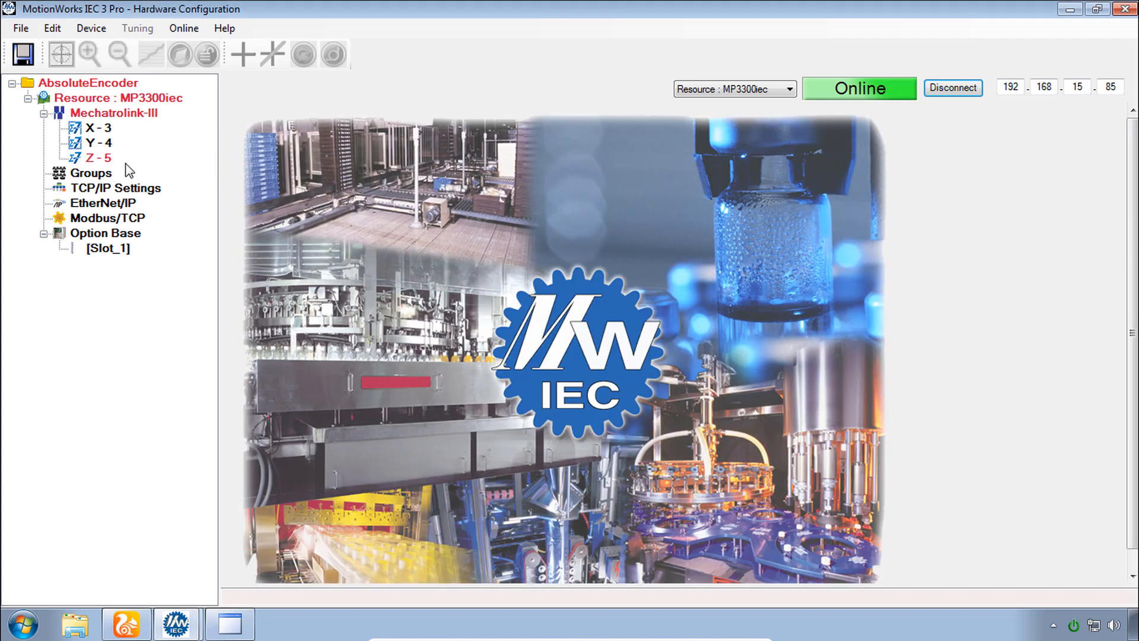
pyautogui.click(100, 160)
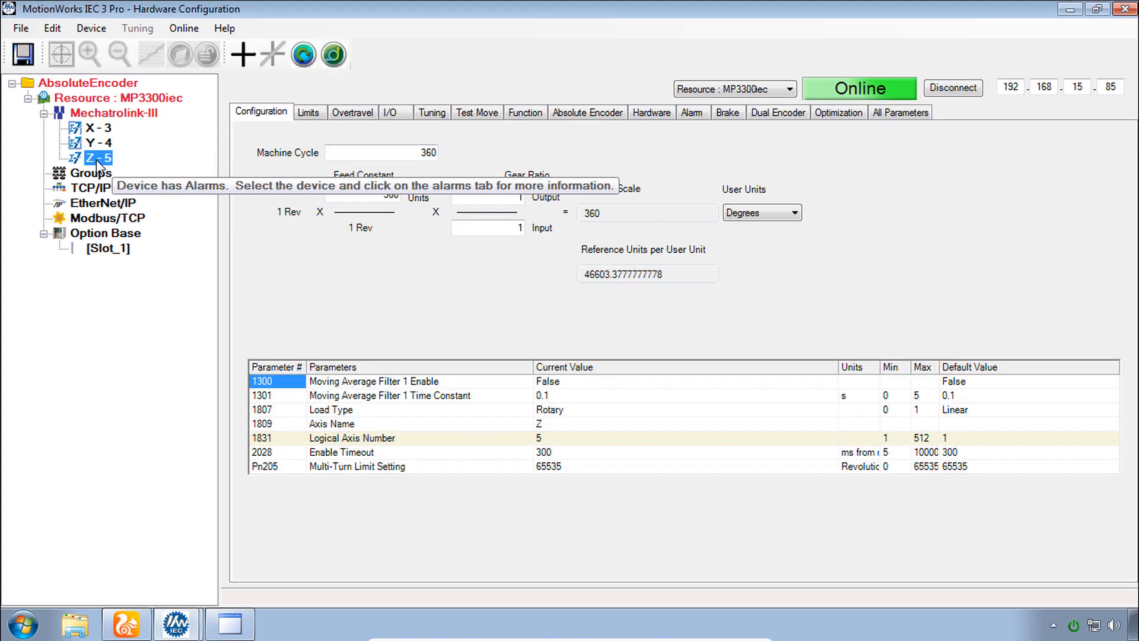
pyautogui.click(698, 117)
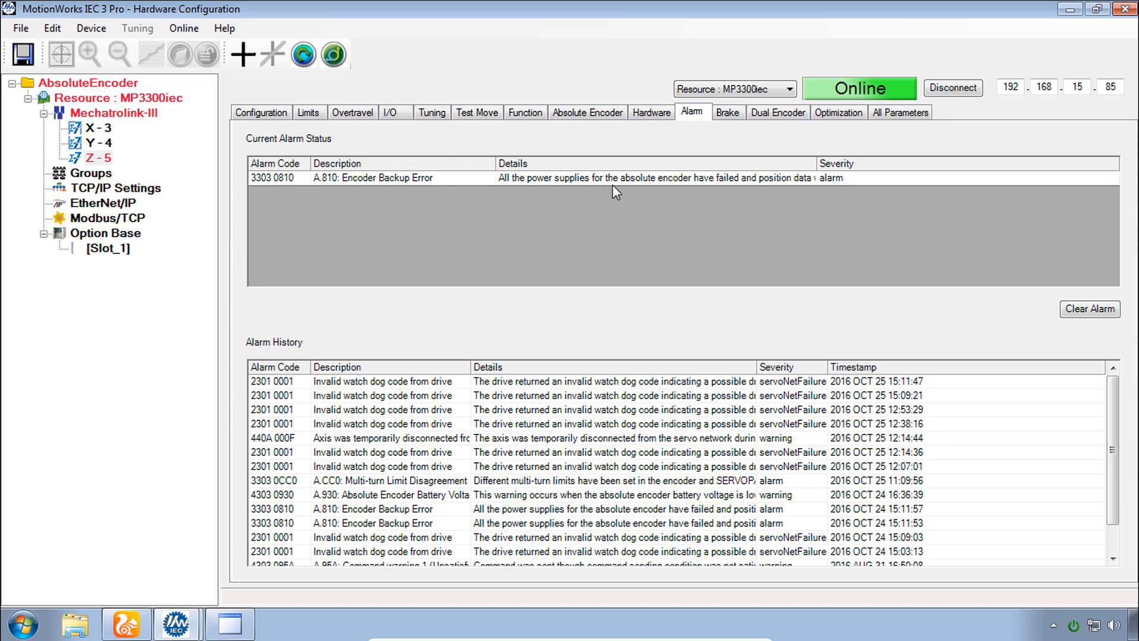
pyautogui.doubleClick(817, 164)
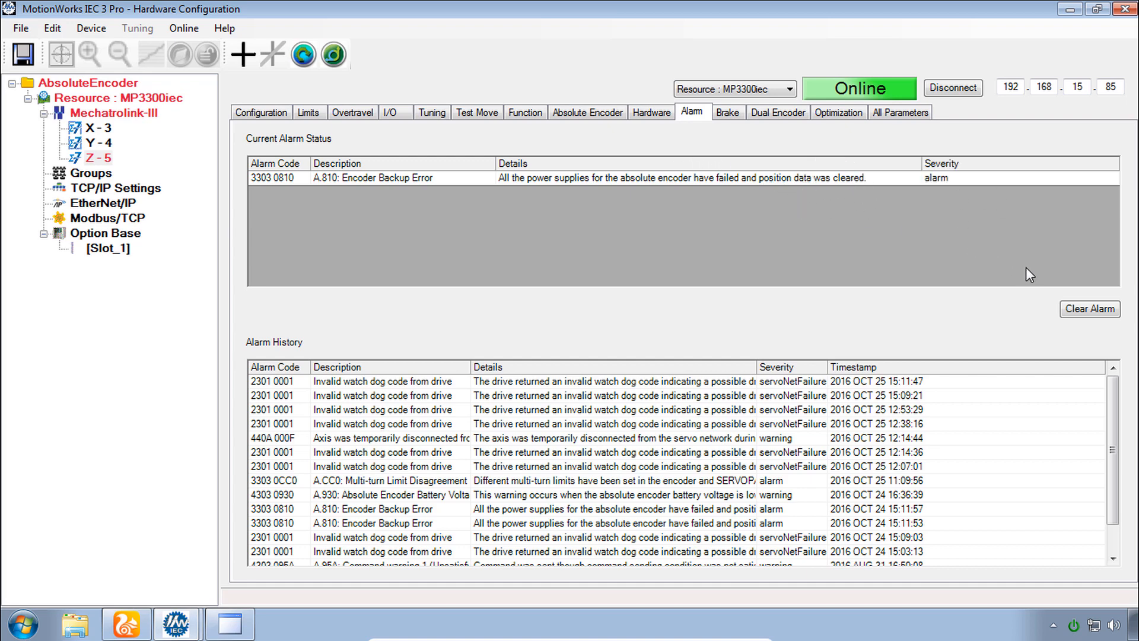
pyautogui.click(1100, 314)
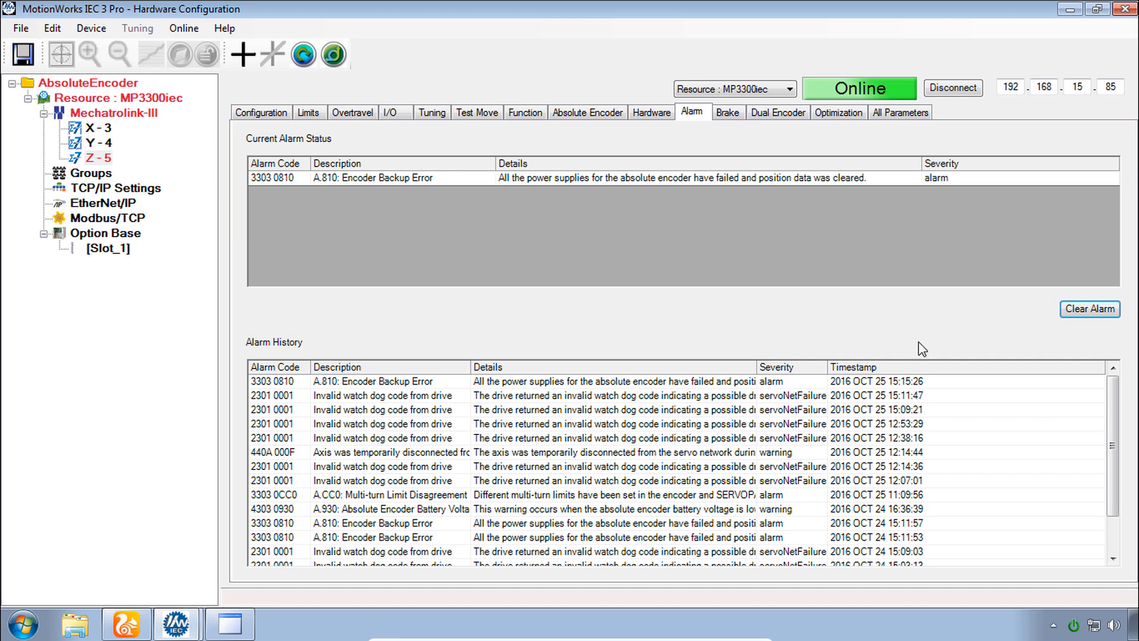
# Reset the Z axis's absolute encoder, accepting that its multiturn data is cleared
pyautogui.click(102, 158)
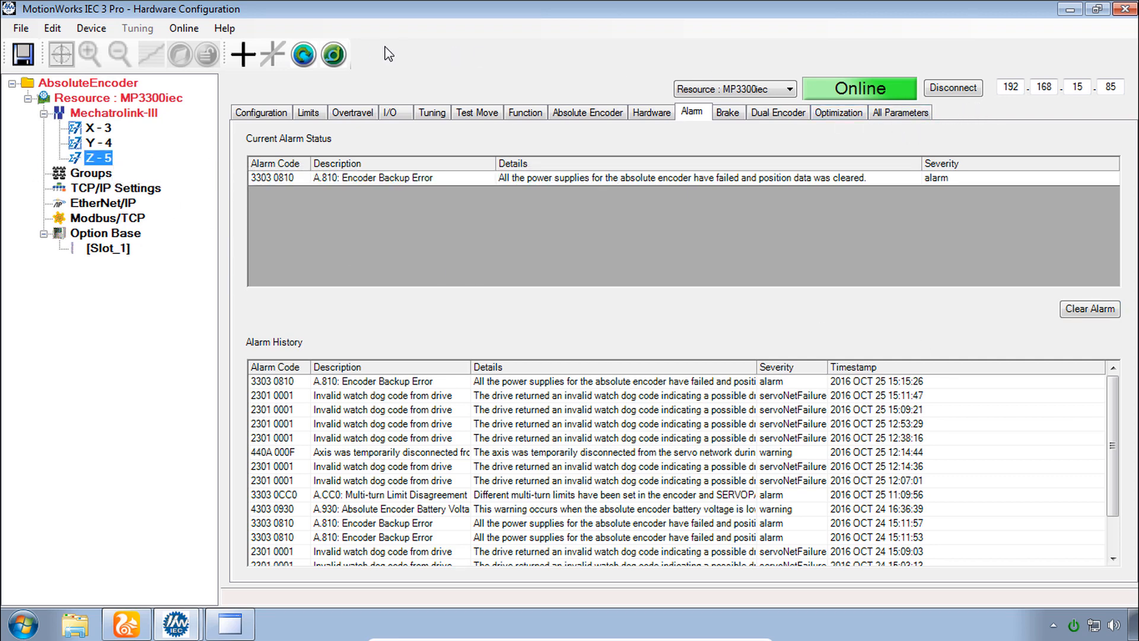
pyautogui.click(304, 59)
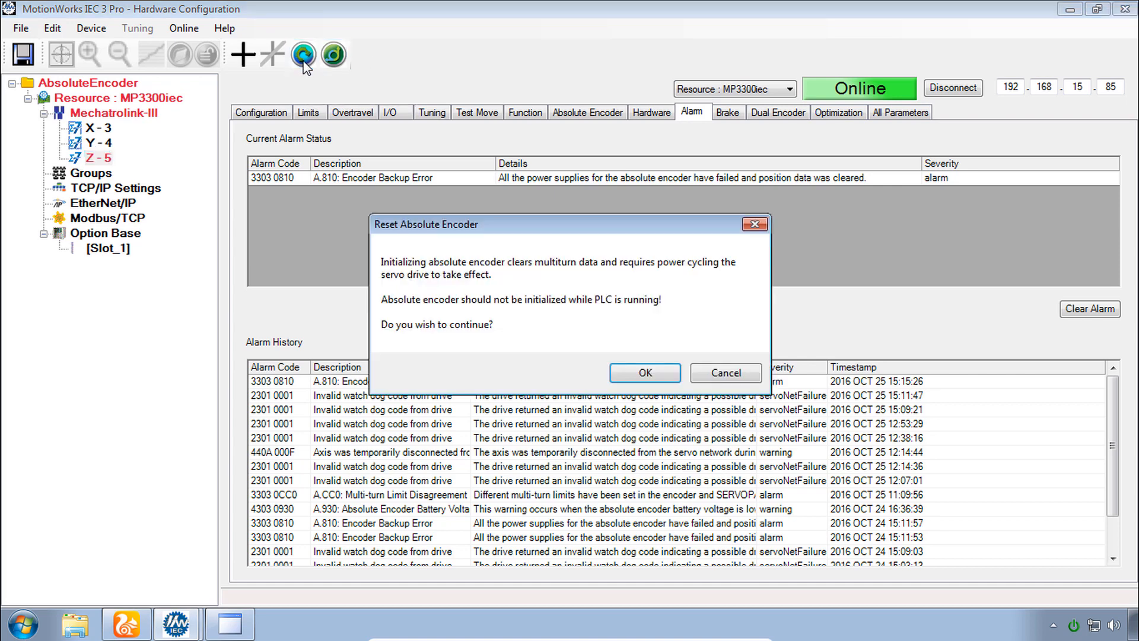
pyautogui.click(639, 371)
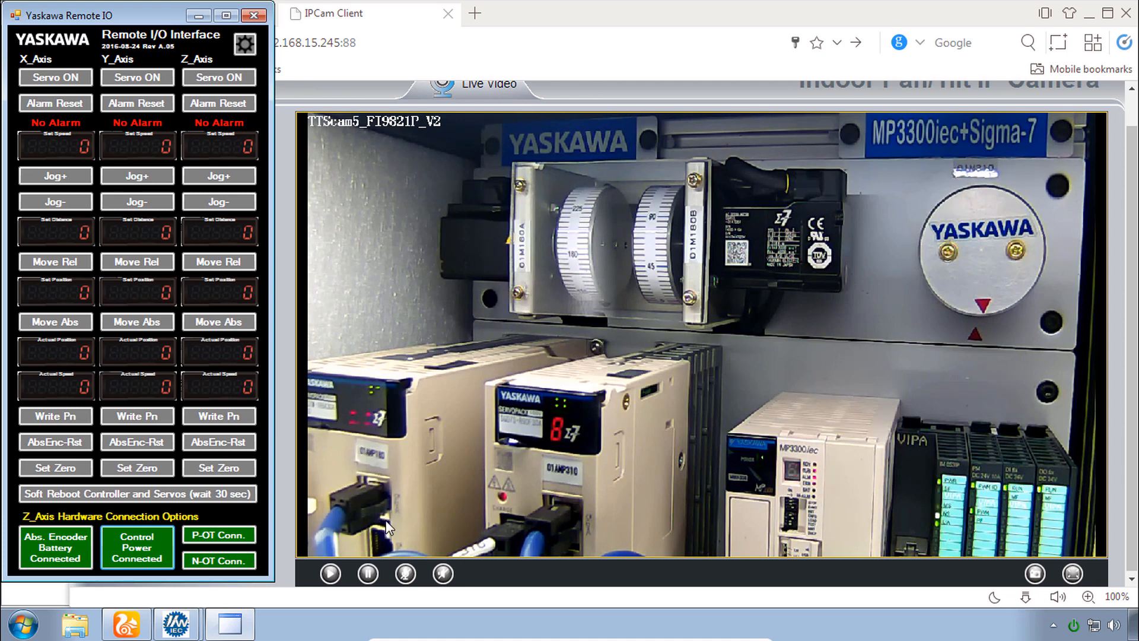
# Reboot the controller from the MotionWorks IEC Hardware Configuration and switch to the IPCam Client in UC Browser to watch the hardware
pyautogui.click(181, 629)
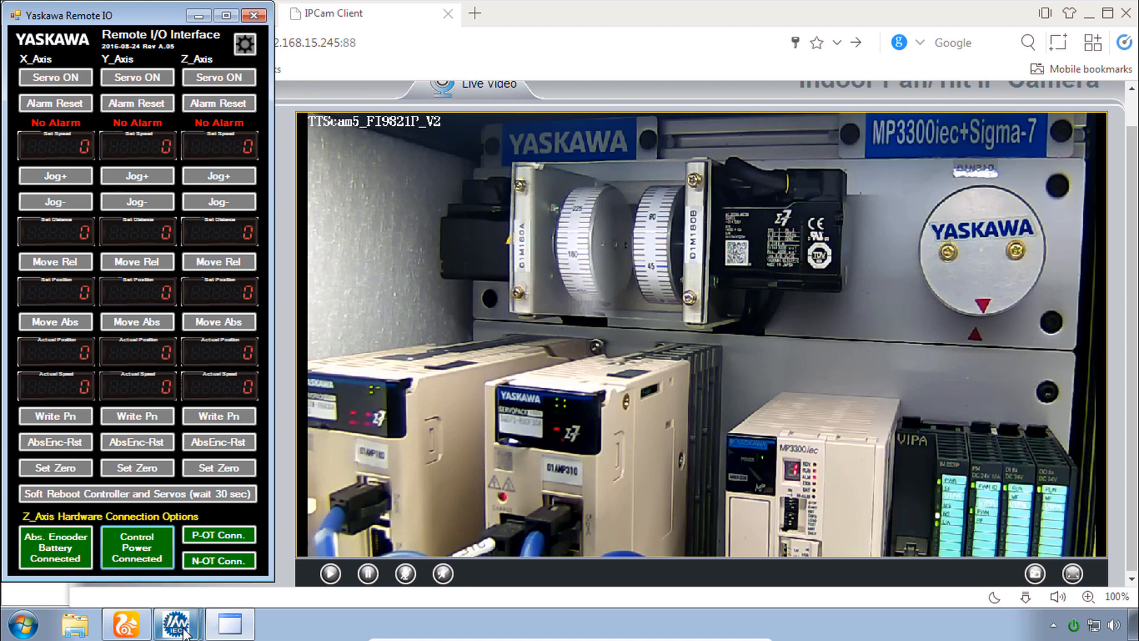
pyautogui.click(202, 587)
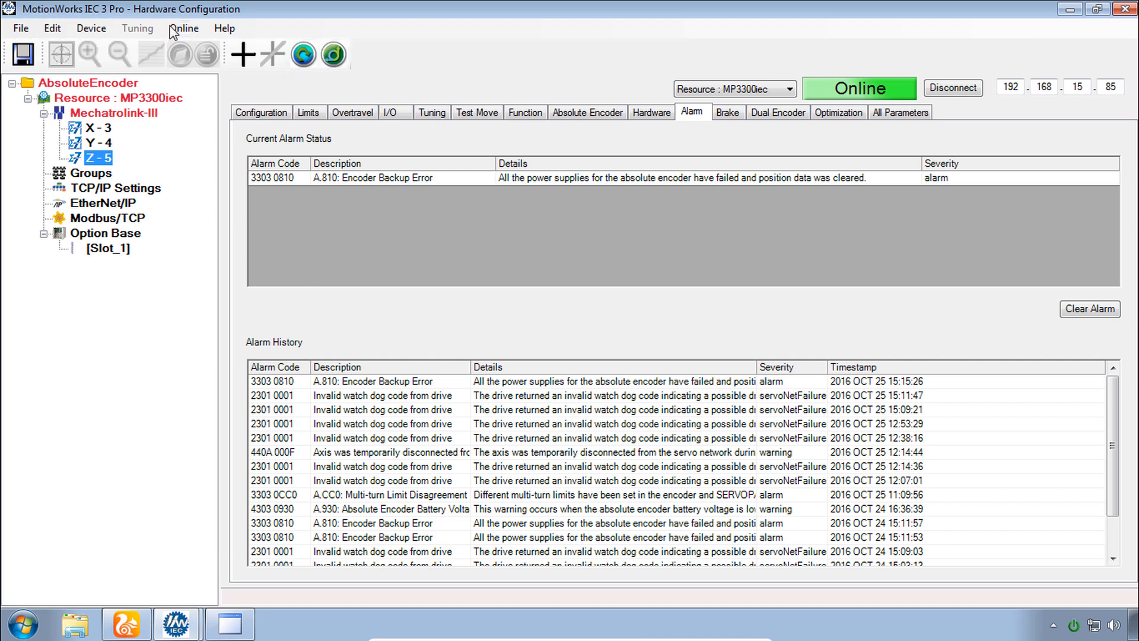
pyautogui.click(181, 28)
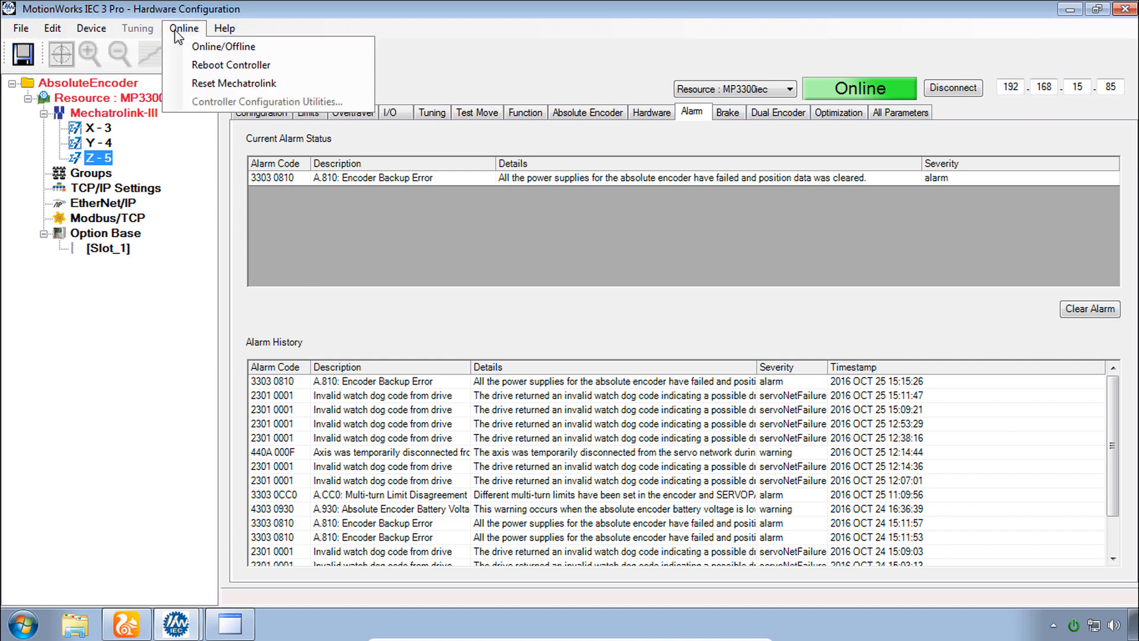
pyautogui.click(219, 68)
pyautogui.click(654, 351)
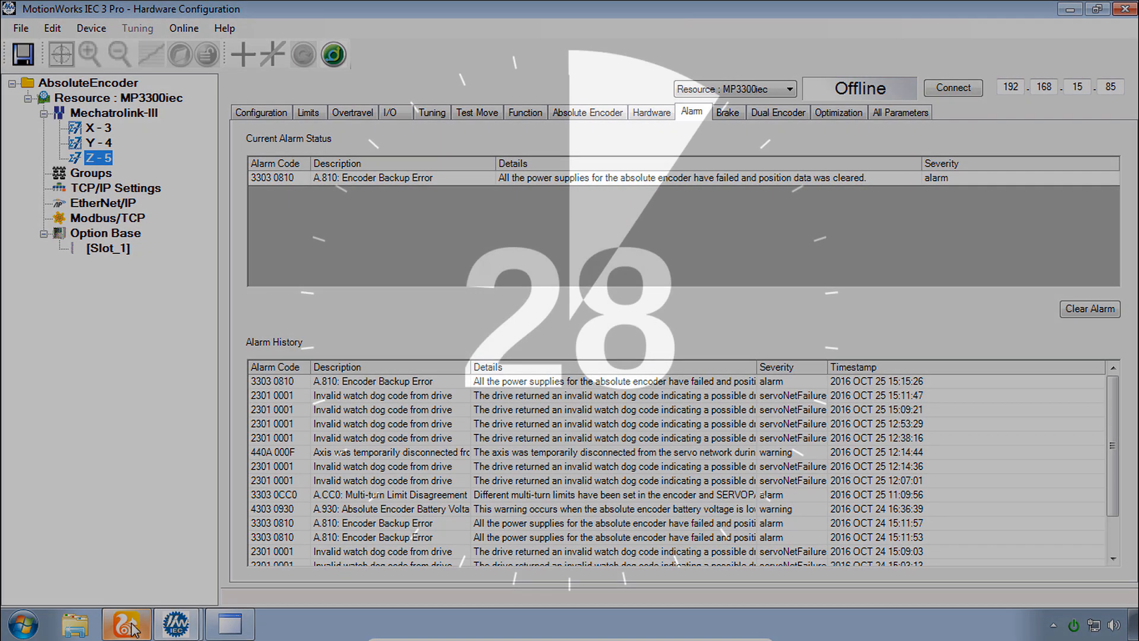
pyautogui.click(125, 626)
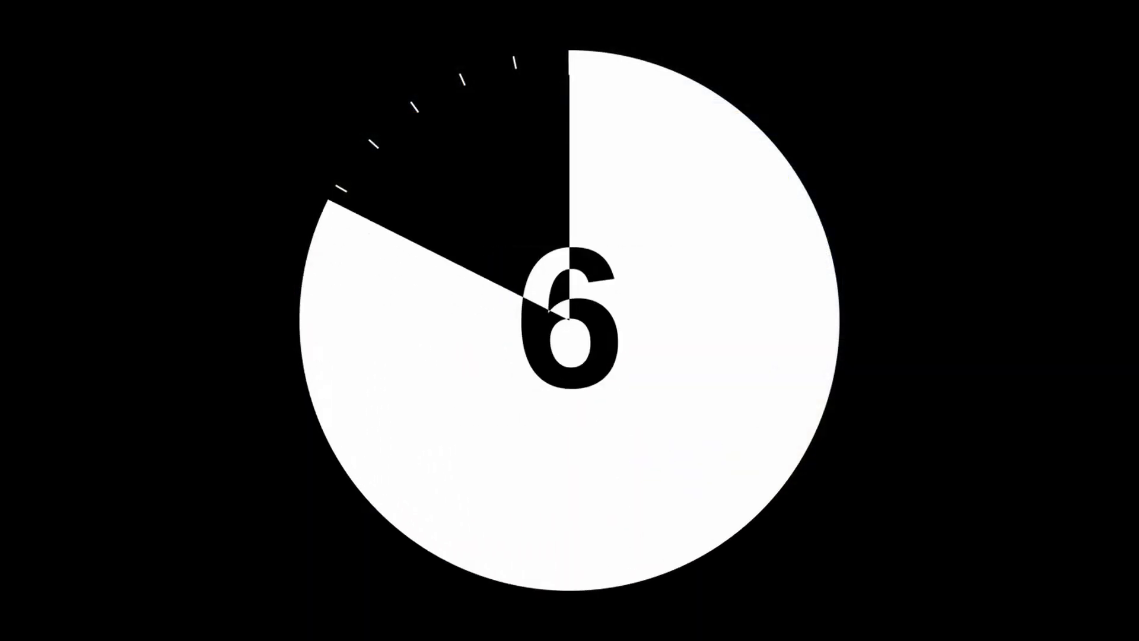
pyautogui.moveTo(148, 626)
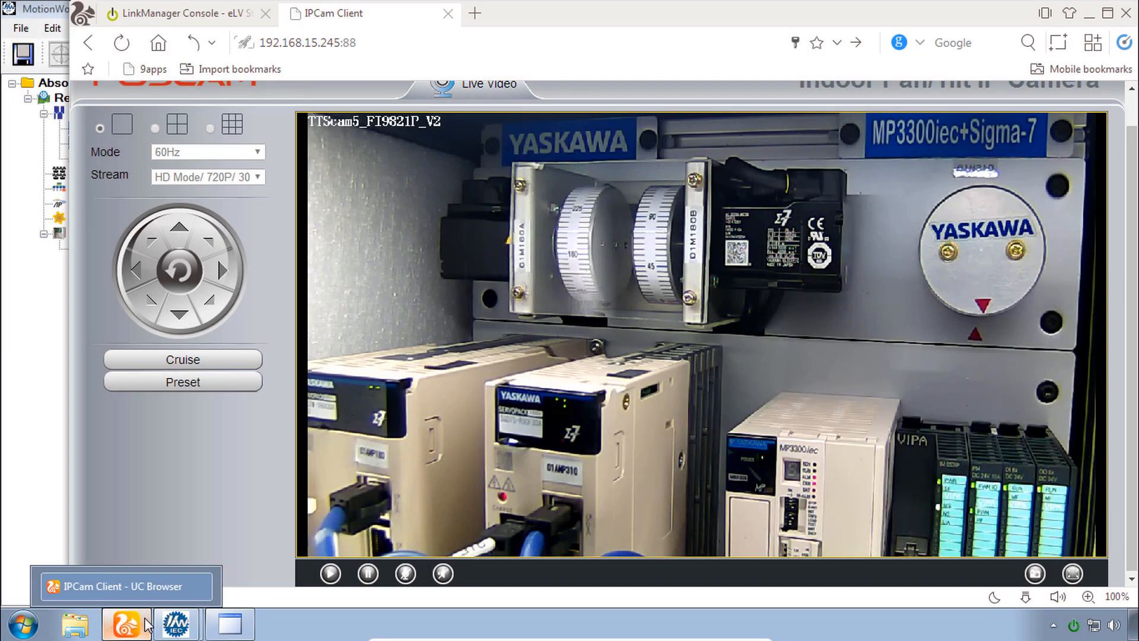
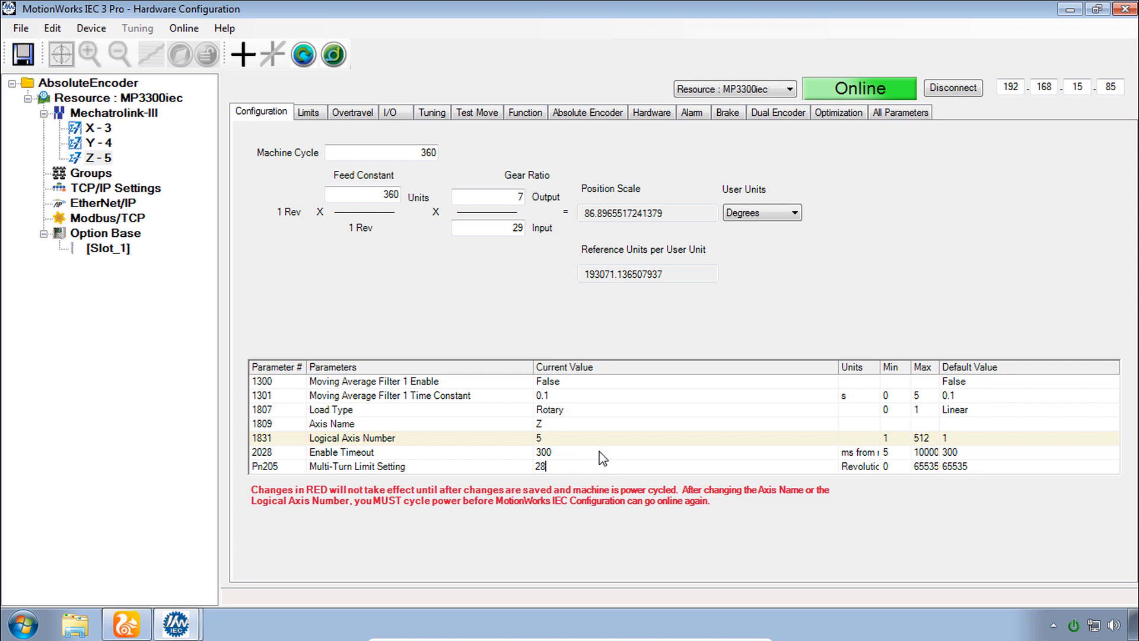
# Apply 28 as the Z axis's Multi-Turn Limit Setting (Pn205) and save the configuration to the controller and project folder
pyautogui.click(552, 334)
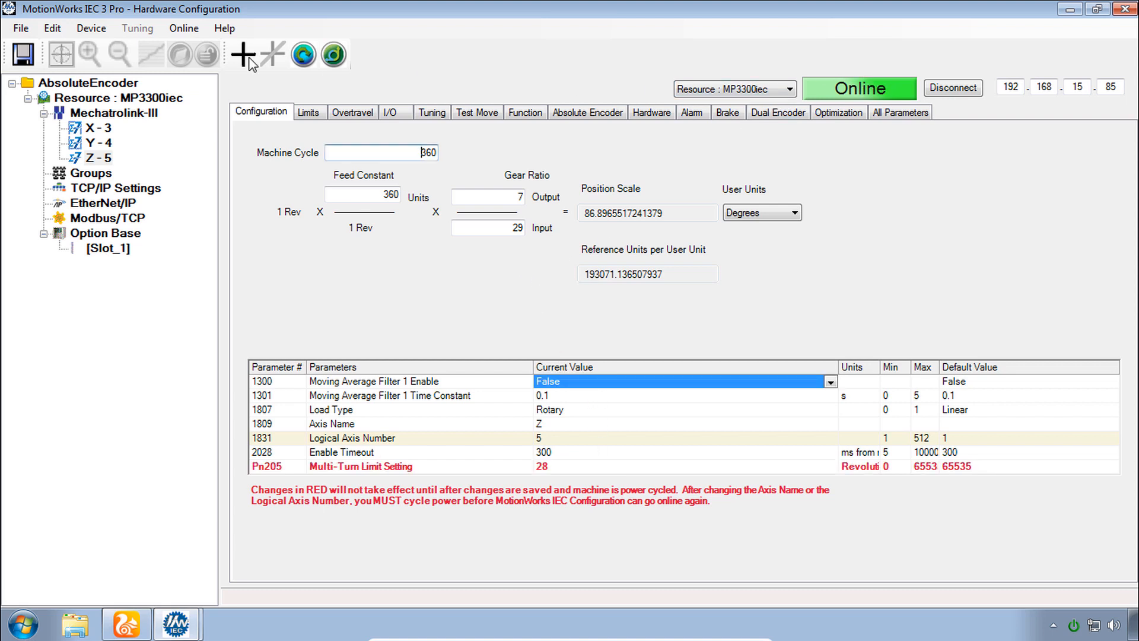
pyautogui.click(22, 54)
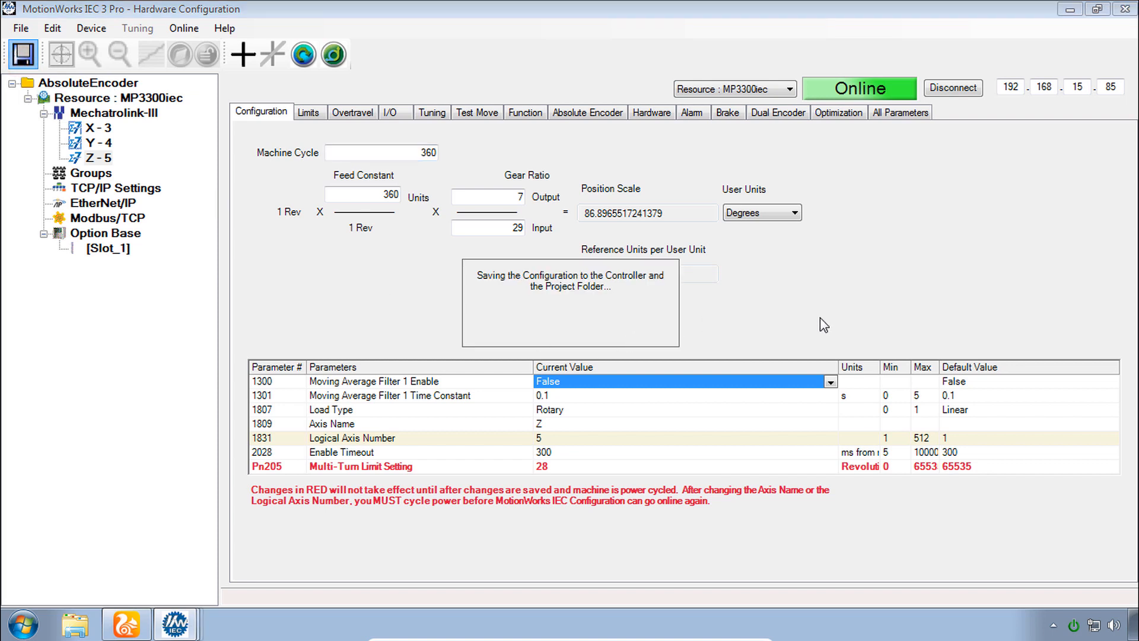
pyautogui.click(671, 347)
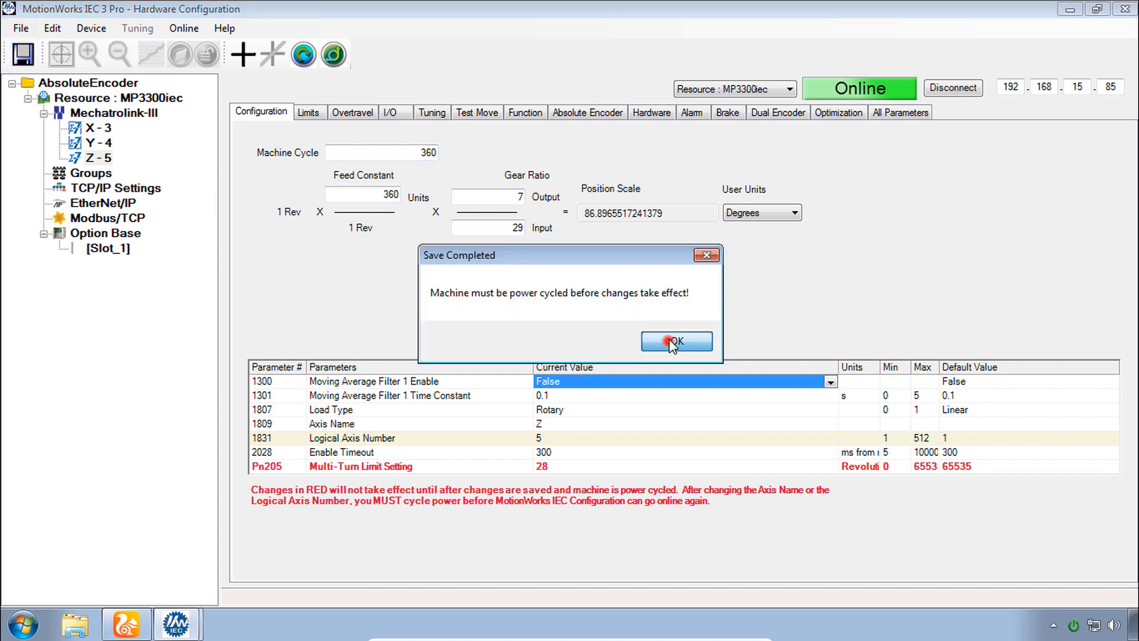
# Reboot the controller to put the saved multi-turn limit into effect, accepting that the connection is lost
pyautogui.click(186, 33)
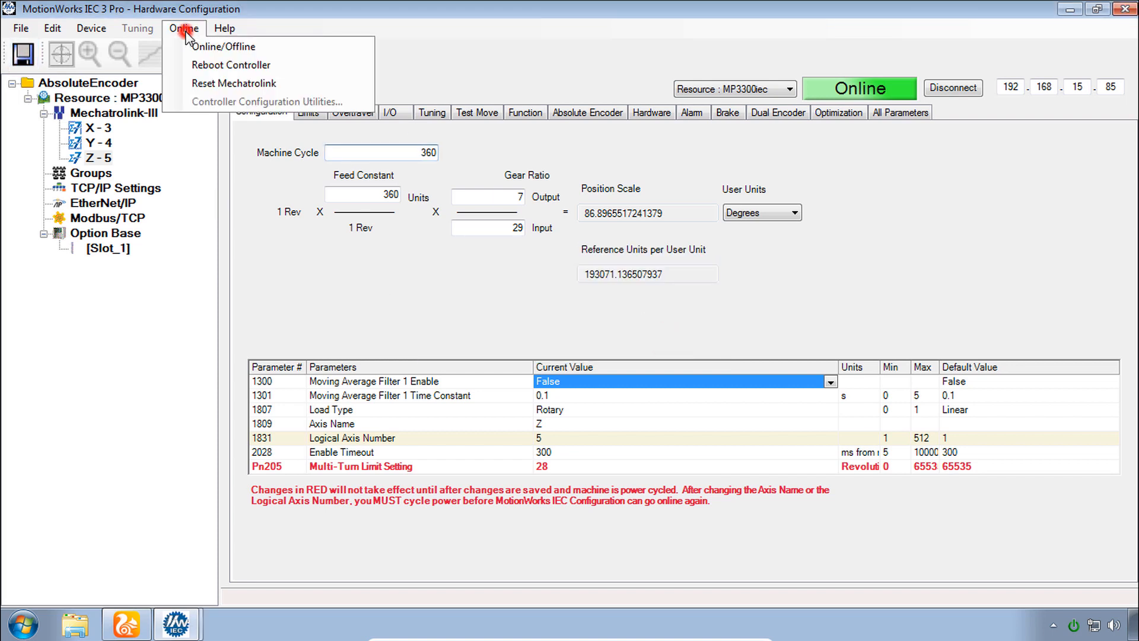
pyautogui.click(235, 65)
pyautogui.click(660, 350)
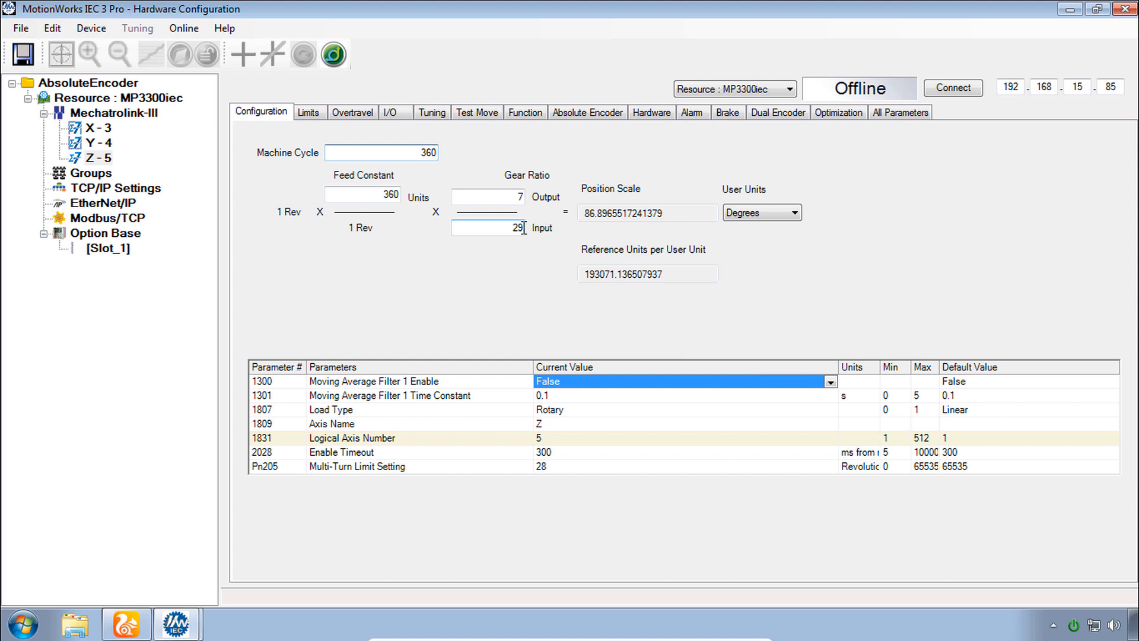
# Change the Z axis's gear ratio to 7.2 output and 29.1 input
pyautogui.click(521, 196)
pyautogui.write('.2')
pyautogui.click(518, 230)
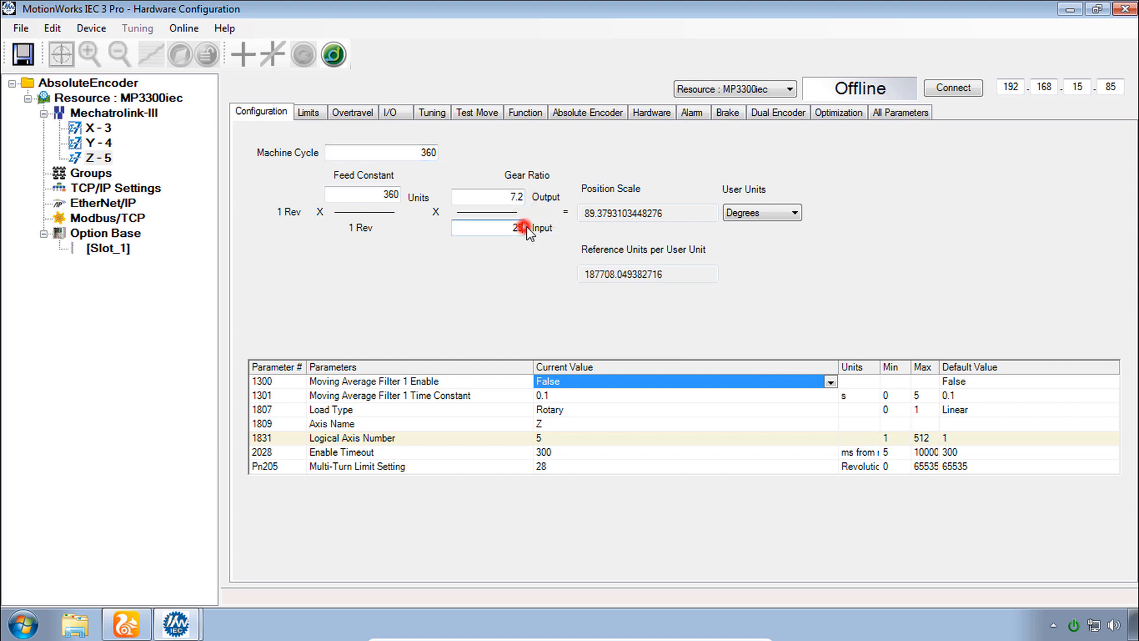
pyautogui.write('.1')
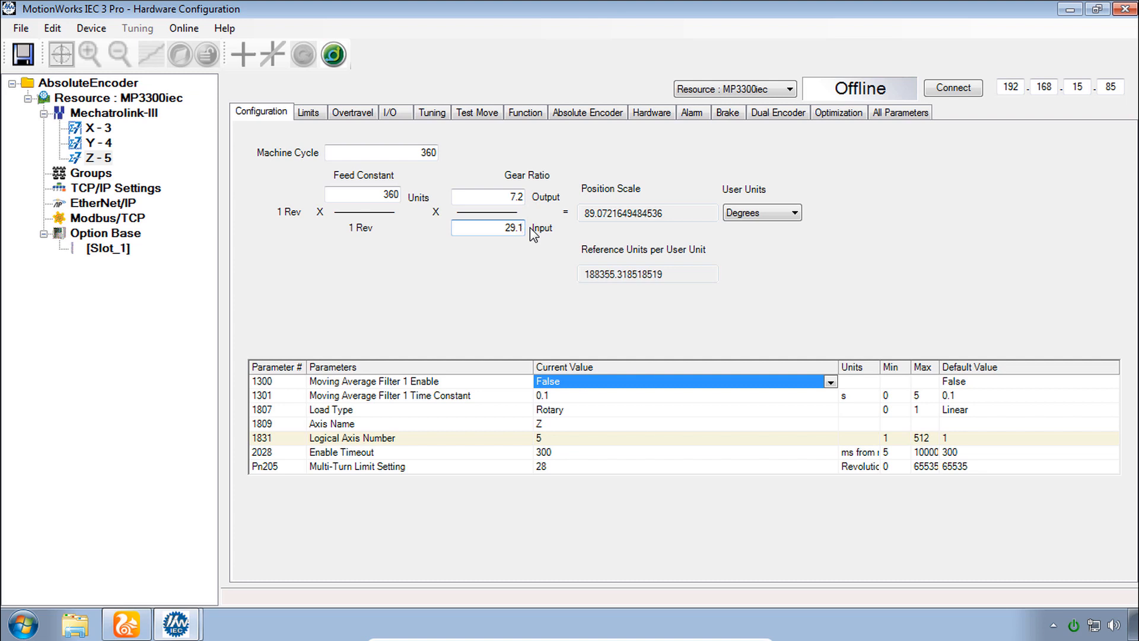
# Try to set the Z axis's Multi-Turn Limit Setting (Pn205) to the non-integer value 28.1
pyautogui.click(543, 469)
pyautogui.write('.1')
pyautogui.press('Return')
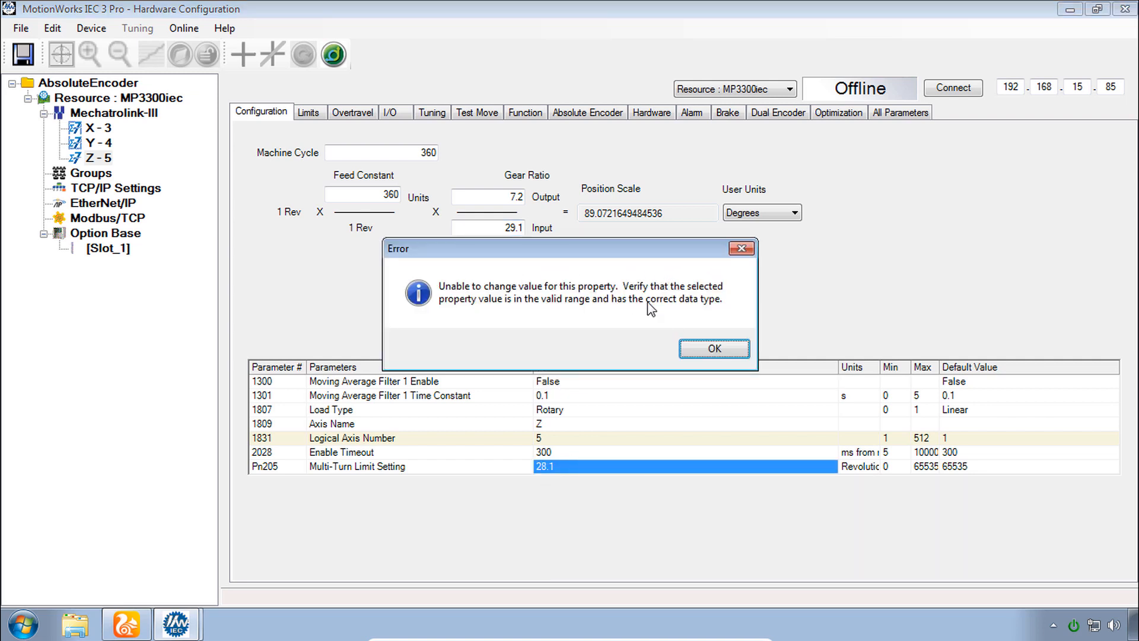
pyautogui.click(715, 349)
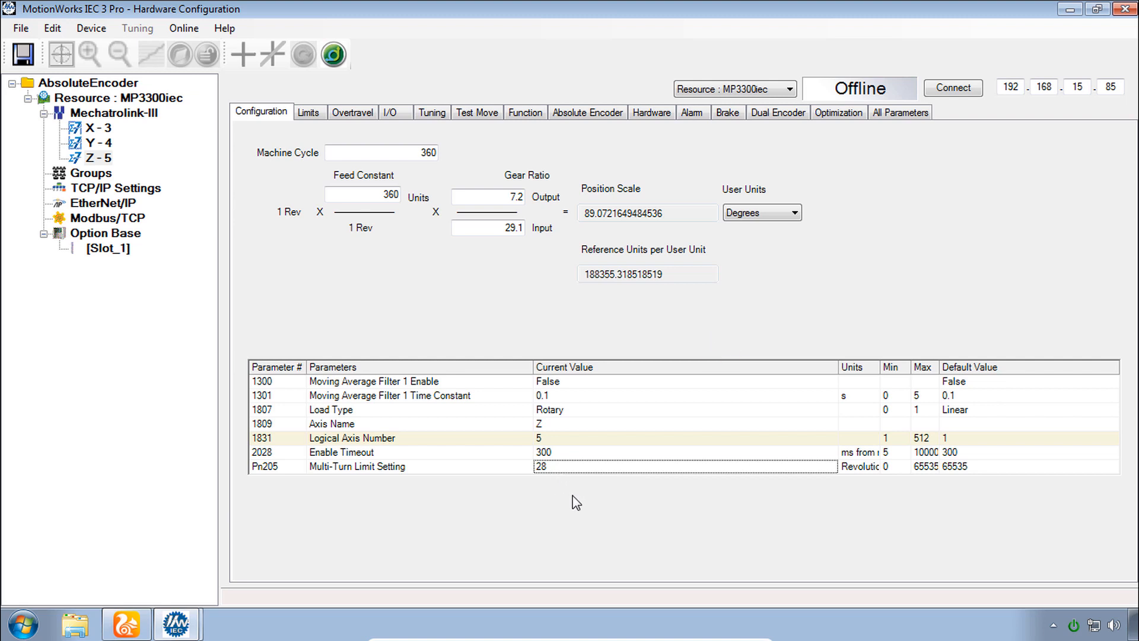
# Restore the Z axis's gear ratio to 7 output and 29 input
pyautogui.click(520, 198)
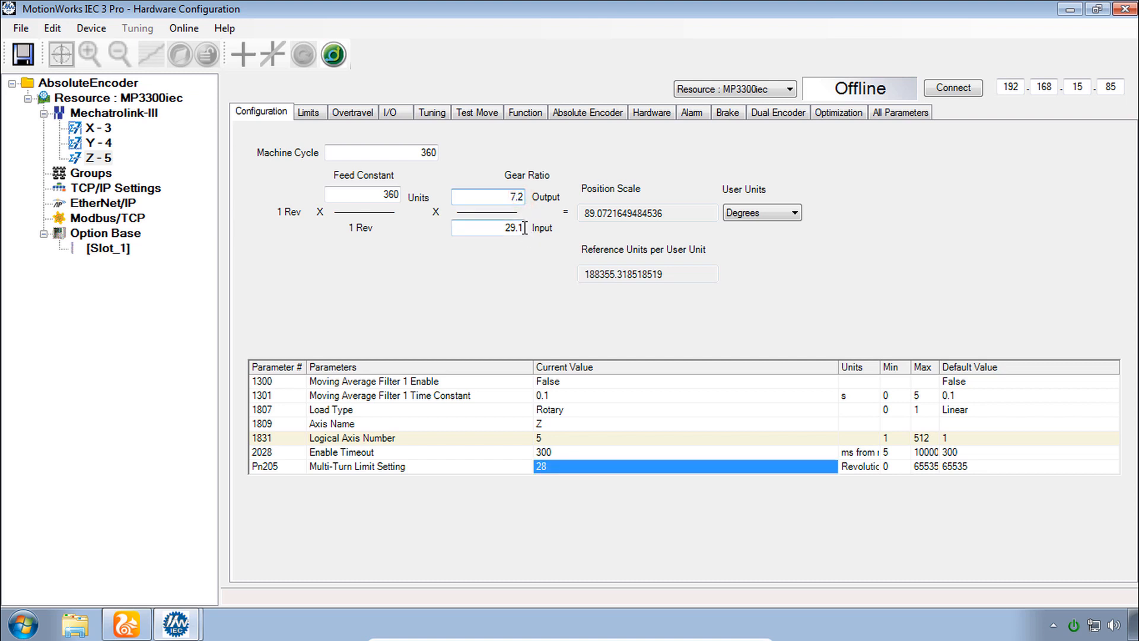
pyautogui.press('BackSpace')
pyautogui.click(524, 228)
pyautogui.press('BackSpace')
pyautogui.press('BackSpace')
pyautogui.click(521, 199)
# Check the IPCam view and reconnect to the controller without saving the changes to the project configuration
pyautogui.click(126, 624)
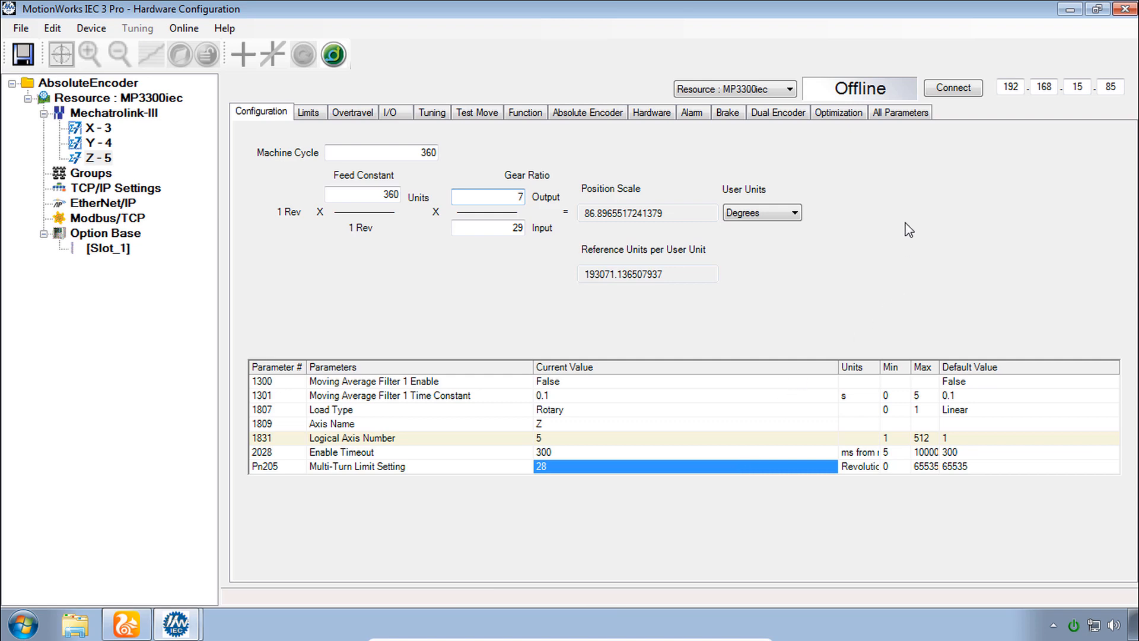
pyautogui.click(966, 88)
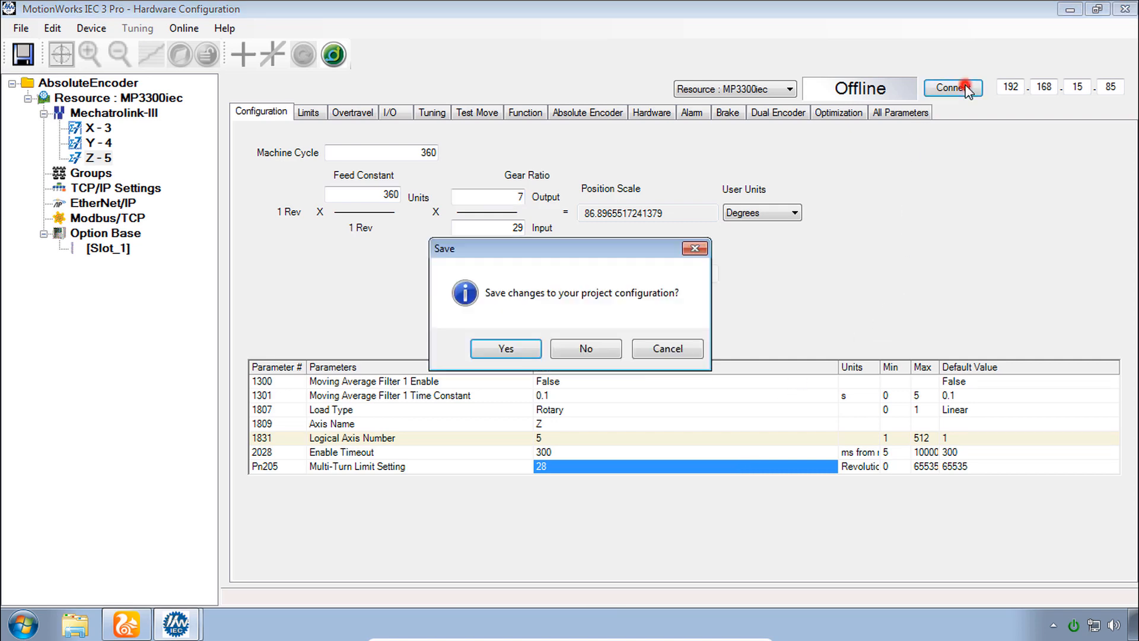
pyautogui.click(593, 353)
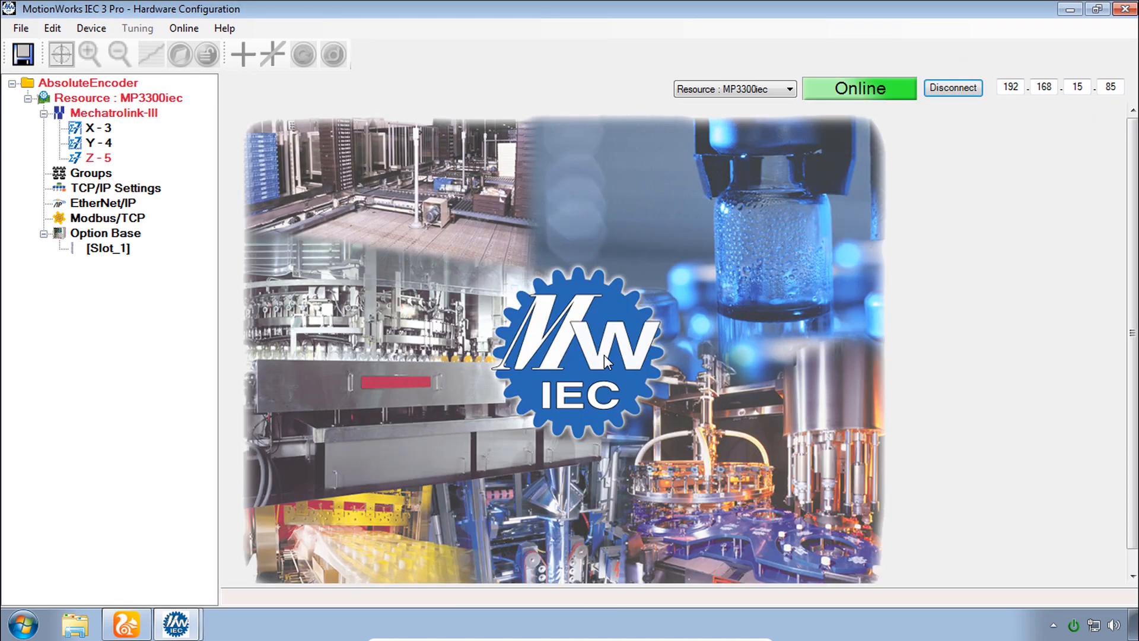
# Reset the Z axis's absolute encoder once more, accepting that its multiturn data is cleared
pyautogui.click(97, 158)
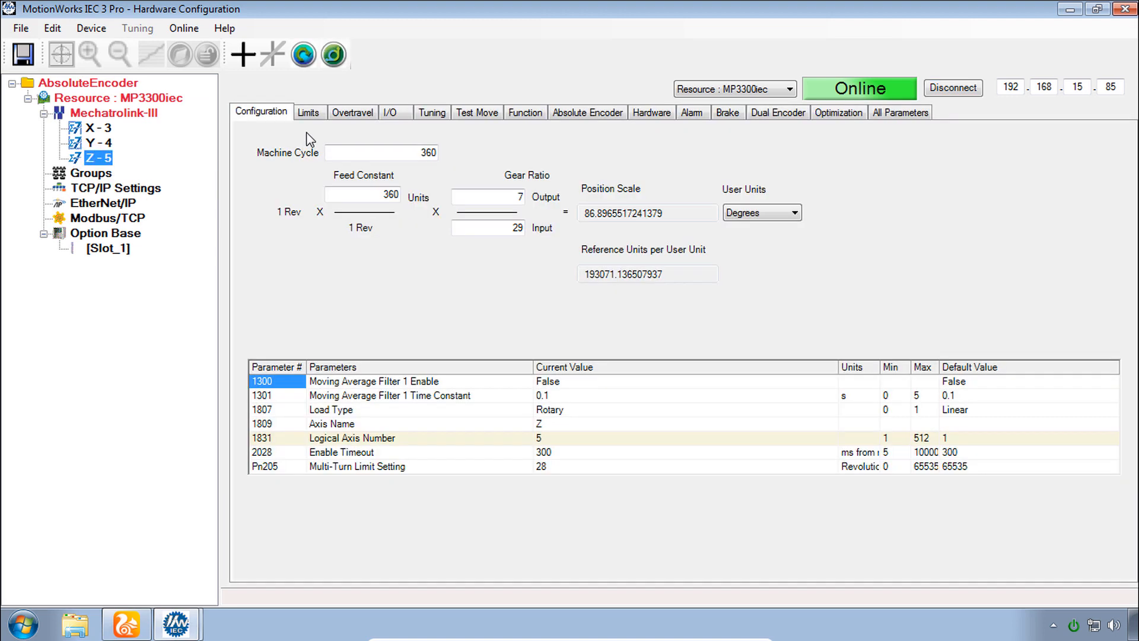
pyautogui.click(304, 56)
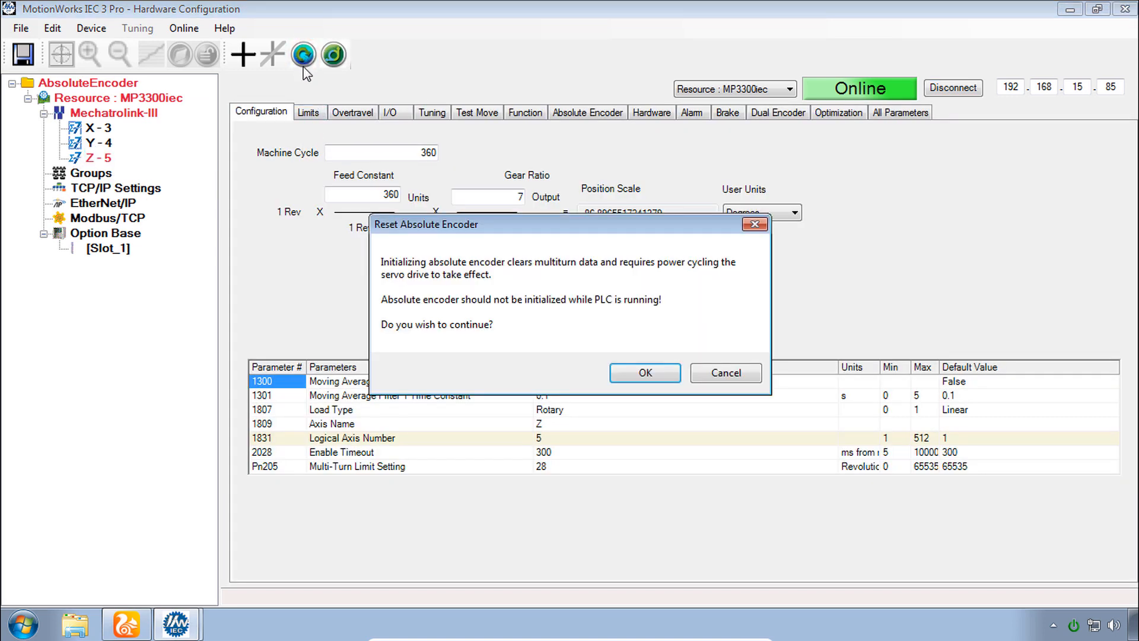
pyautogui.click(660, 373)
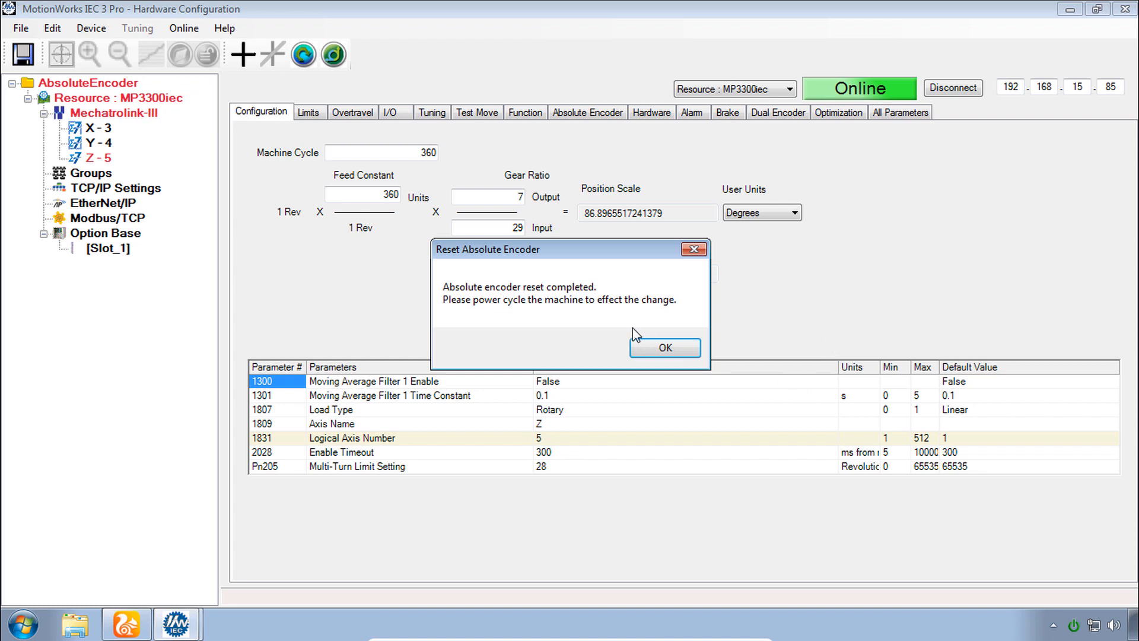
pyautogui.click(664, 348)
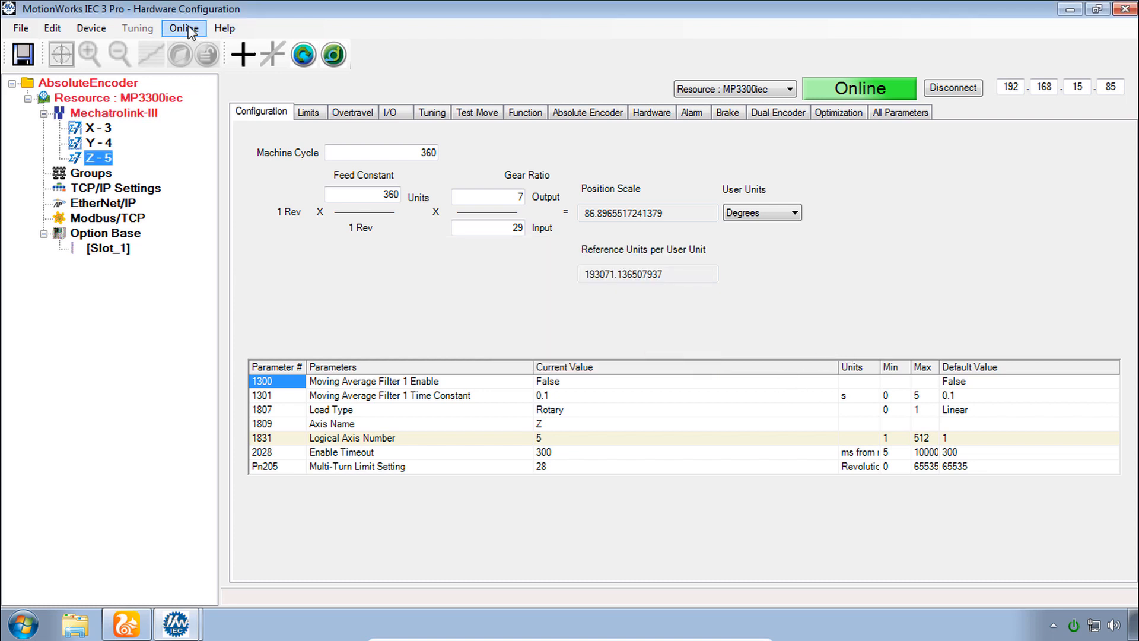
# Reboot the controller so the encoder reset takes effect, and reconnect to it
pyautogui.click(185, 28)
pyautogui.click(198, 65)
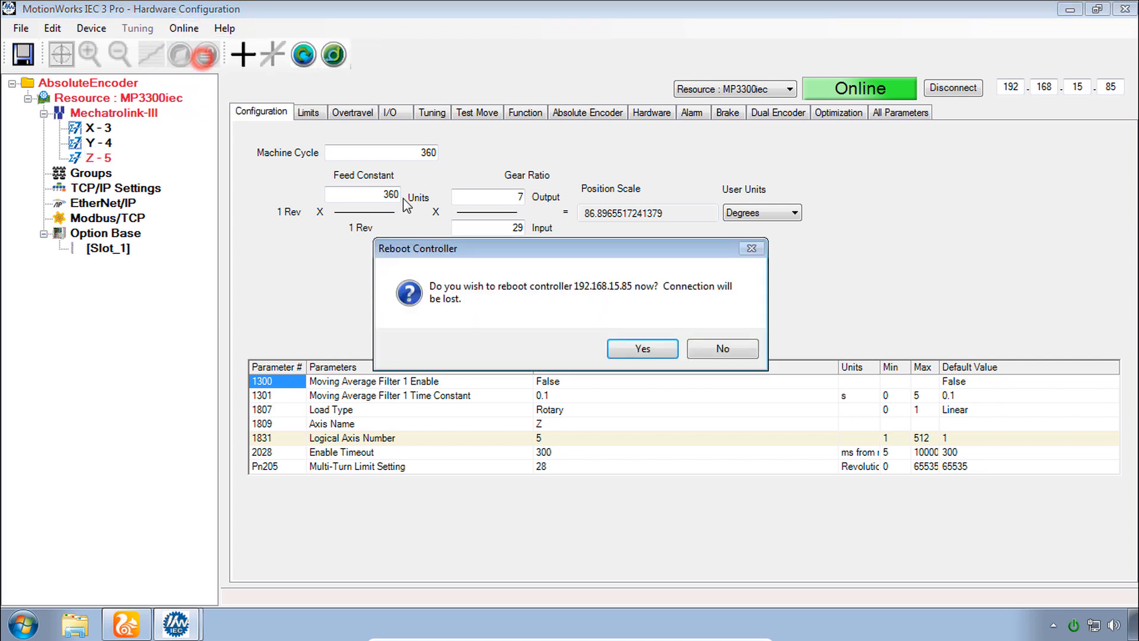
pyautogui.click(643, 349)
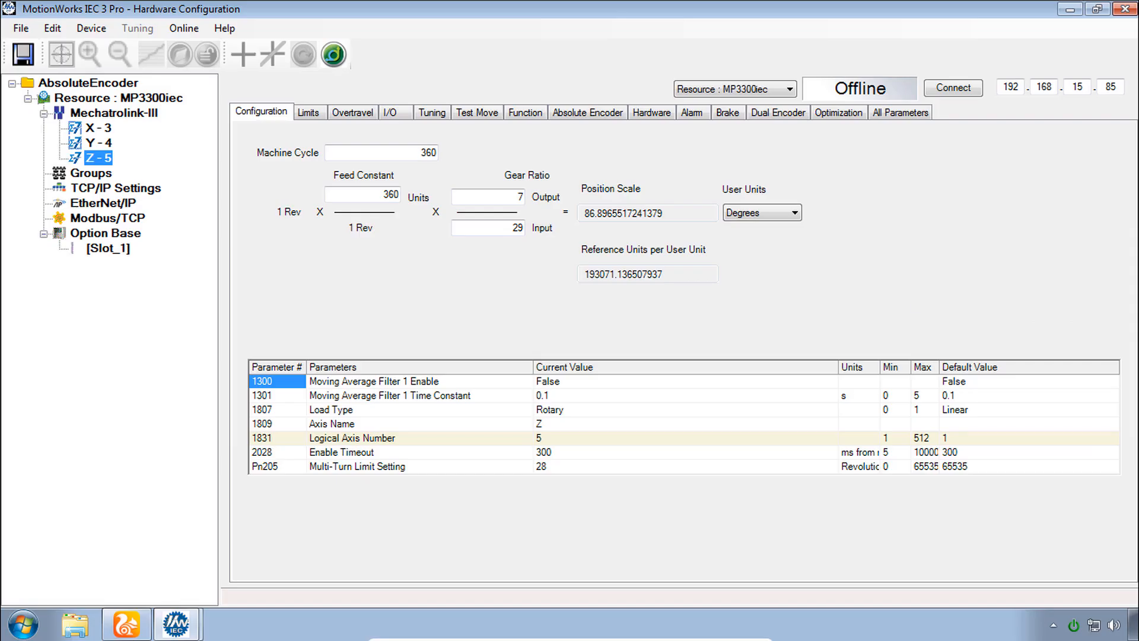
pyautogui.click(955, 88)
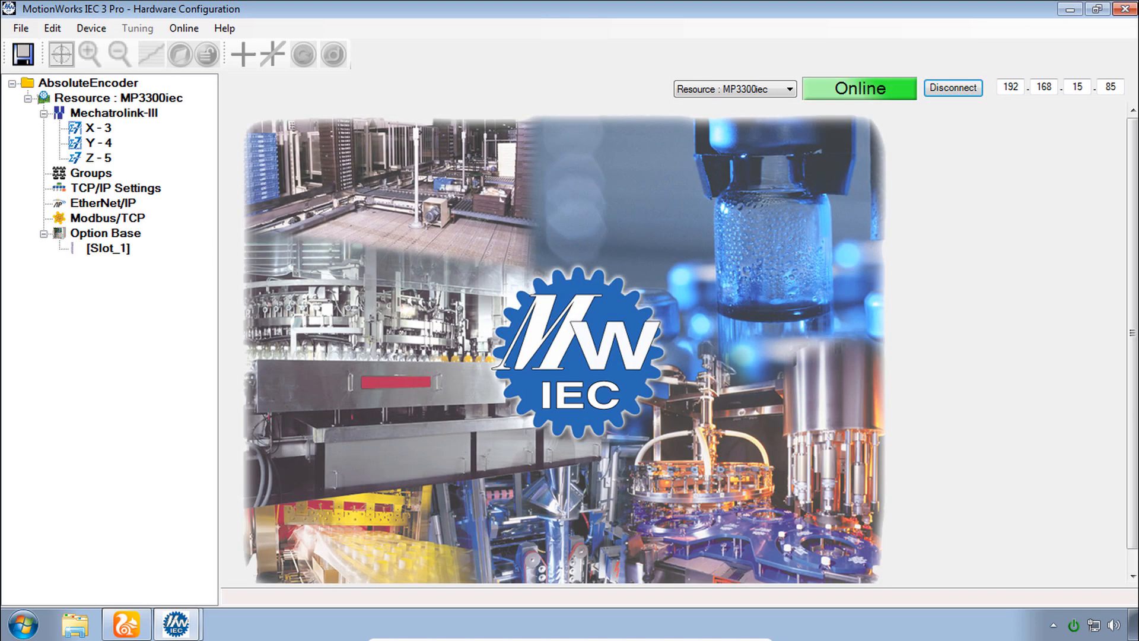
# Set the Z axis's test move to a distance of 3600 degrees with an acceleration/deceleration of 3600 degrees/s²
pyautogui.click(107, 159)
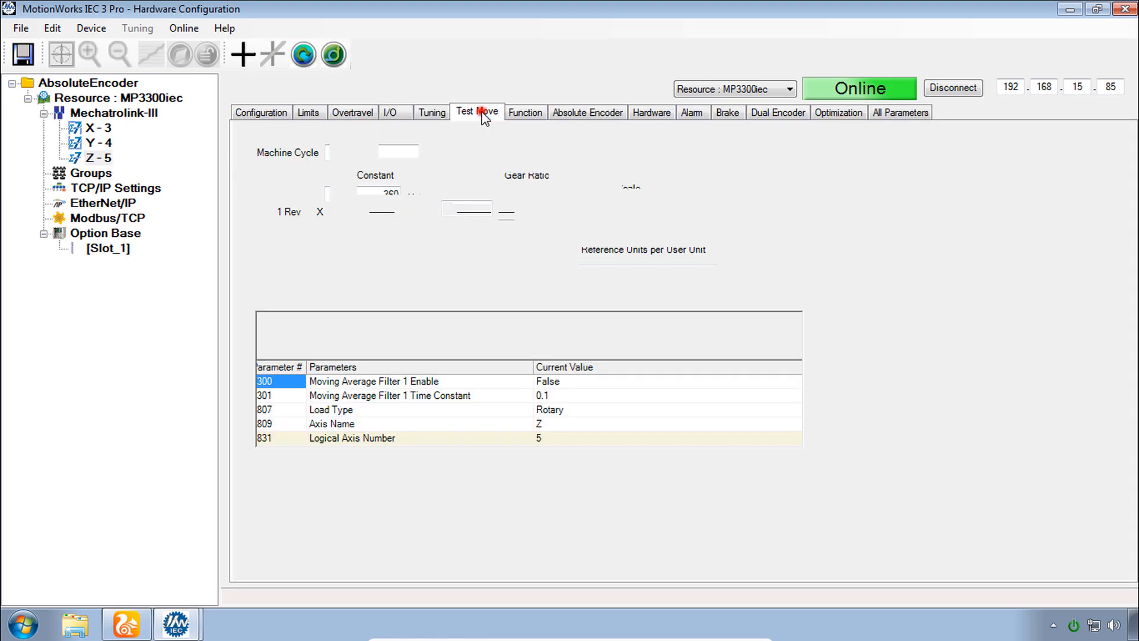
pyautogui.click(478, 112)
pyautogui.press('Tab')
pyautogui.write('3600')
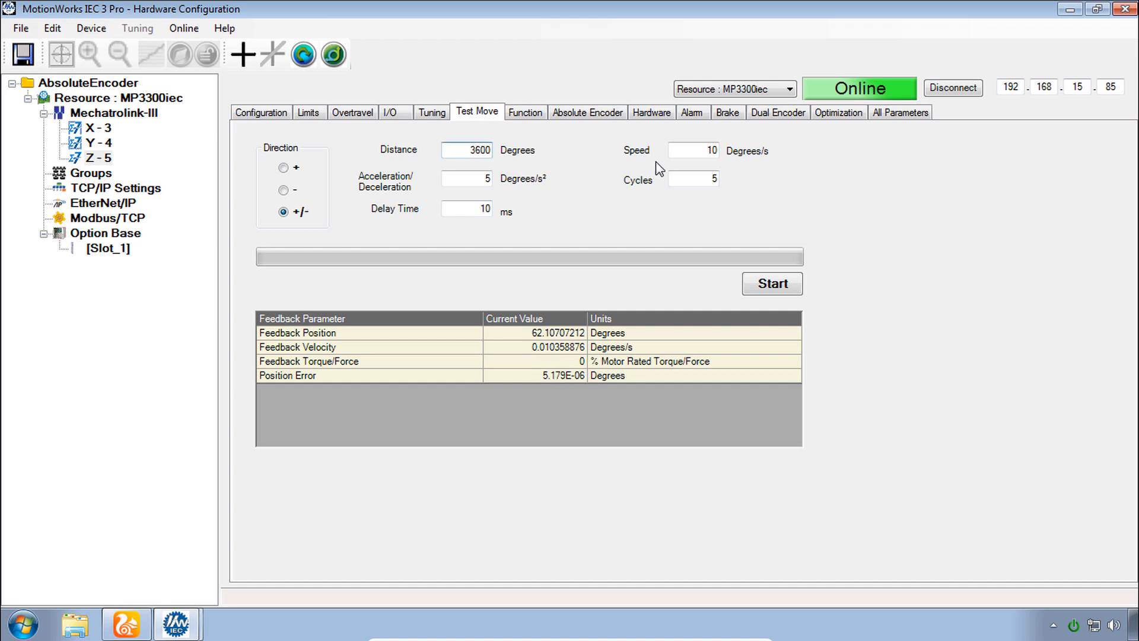
pyautogui.doubleClick(473, 177)
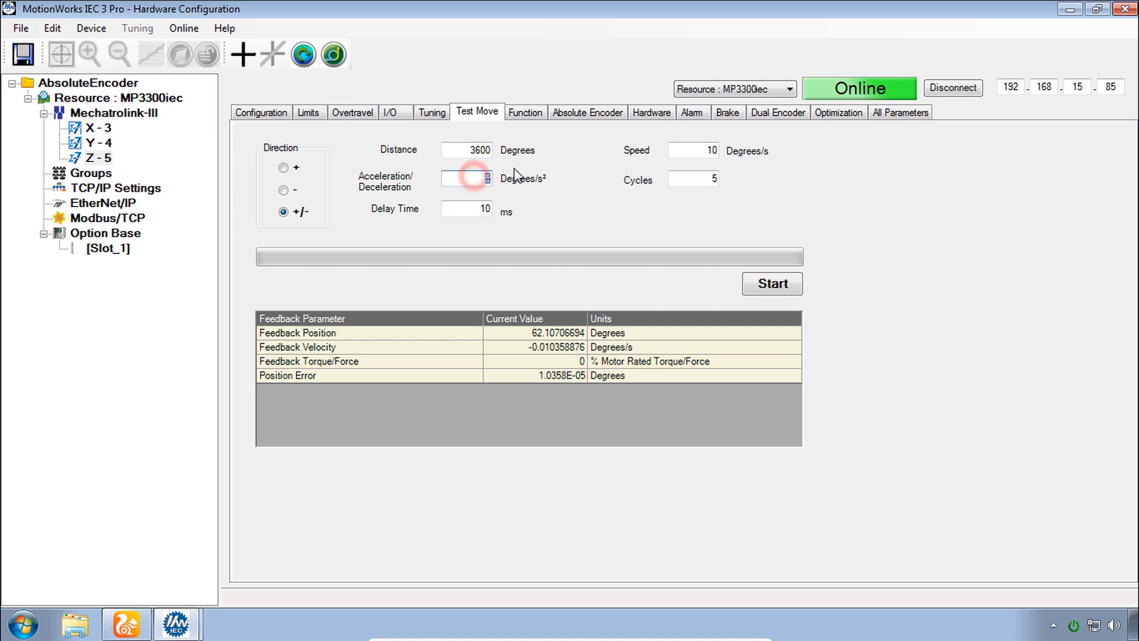
pyautogui.write('3600')
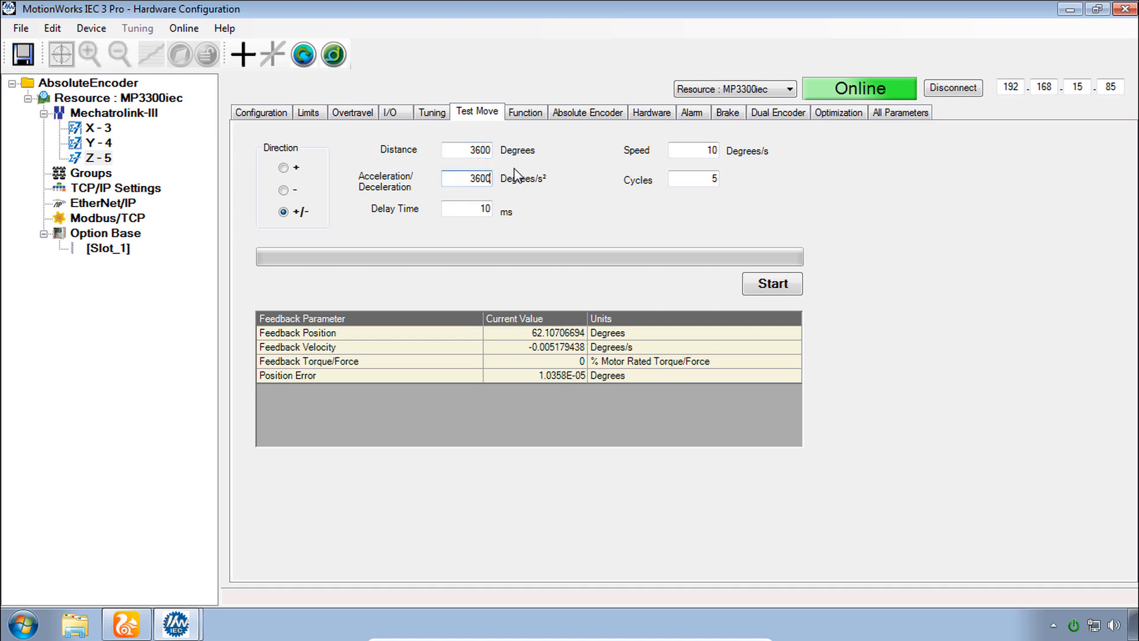
# Set the test move to the positive direction, 1800 degrees/s and 1 cycle, and run it with the axis enabled
pyautogui.click(280, 167)
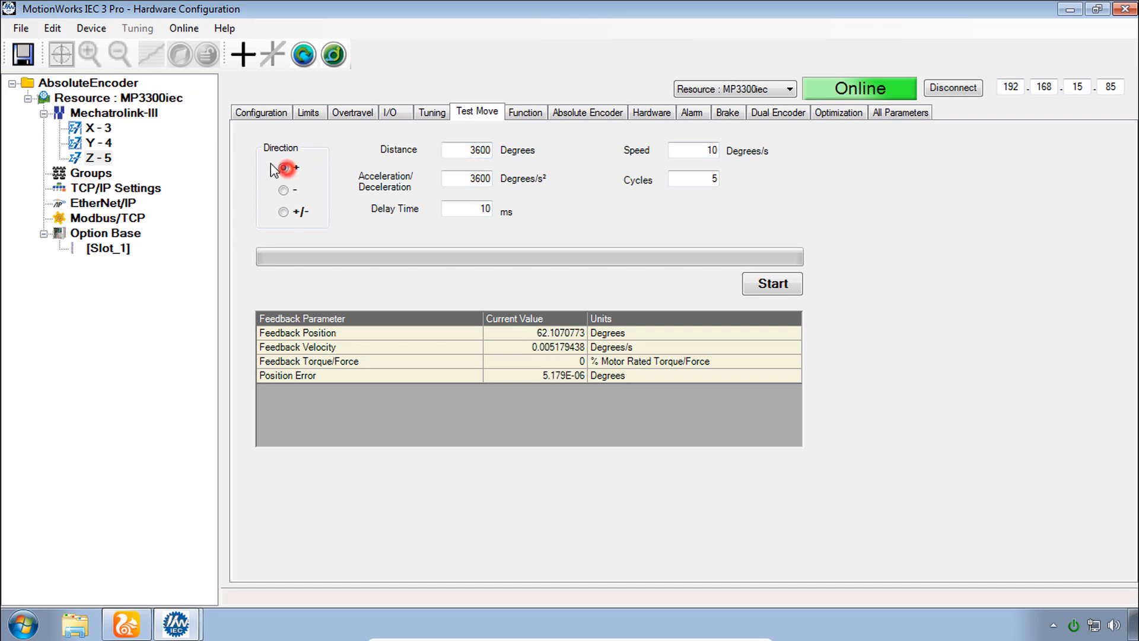
pyautogui.doubleClick(709, 151)
pyautogui.write('18')
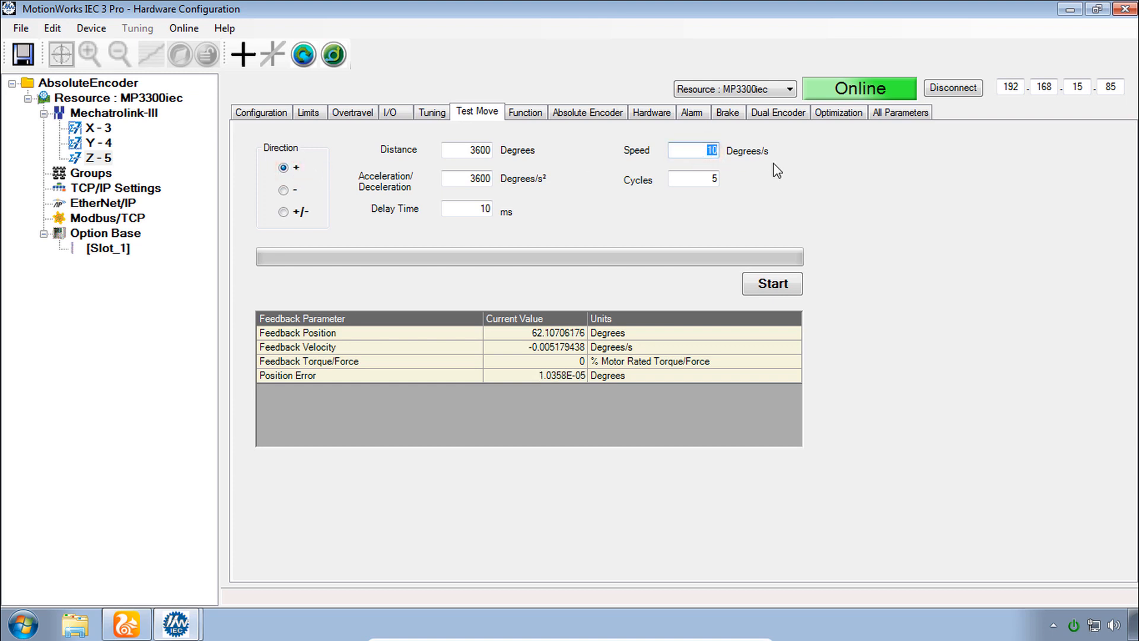
pyautogui.write('00')
pyautogui.doubleClick(707, 178)
pyautogui.write('1')
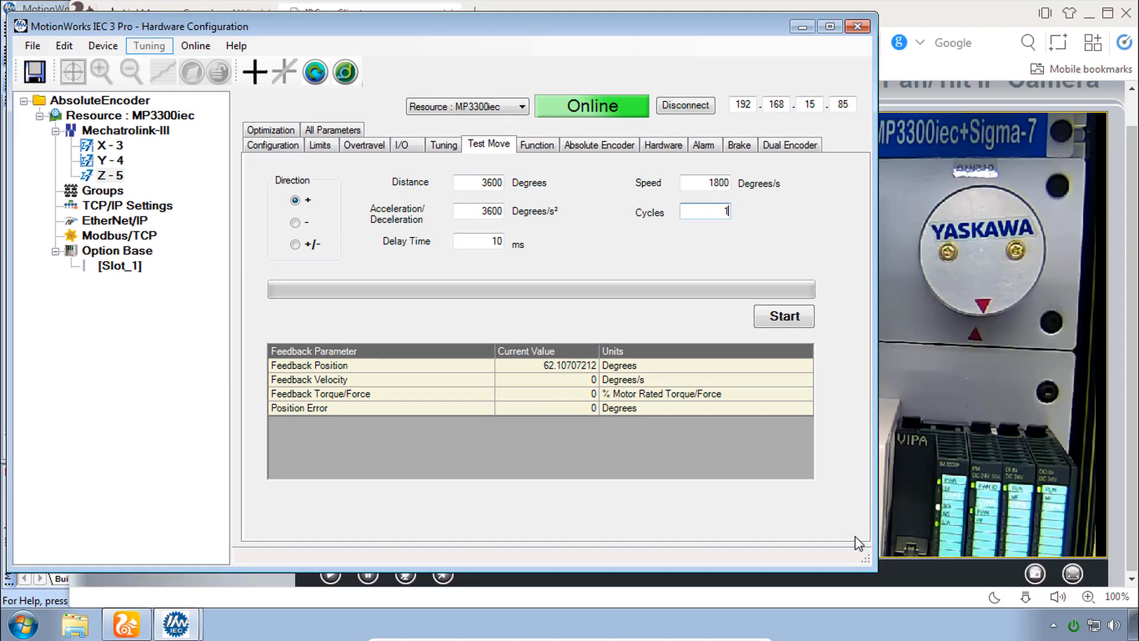
pyautogui.click(781, 319)
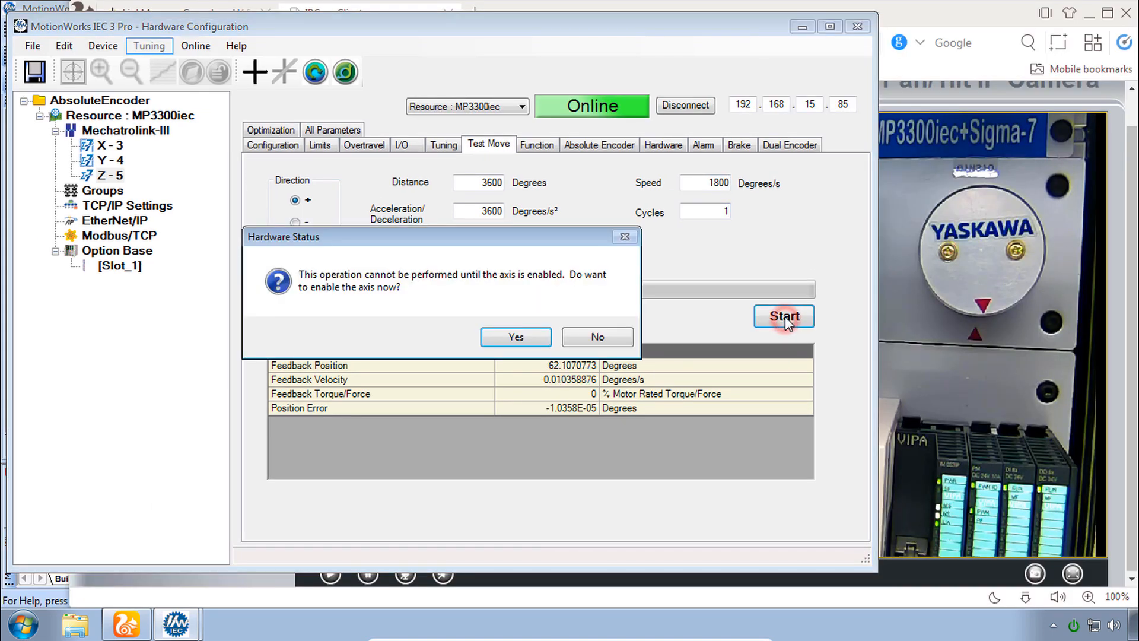
pyautogui.click(493, 338)
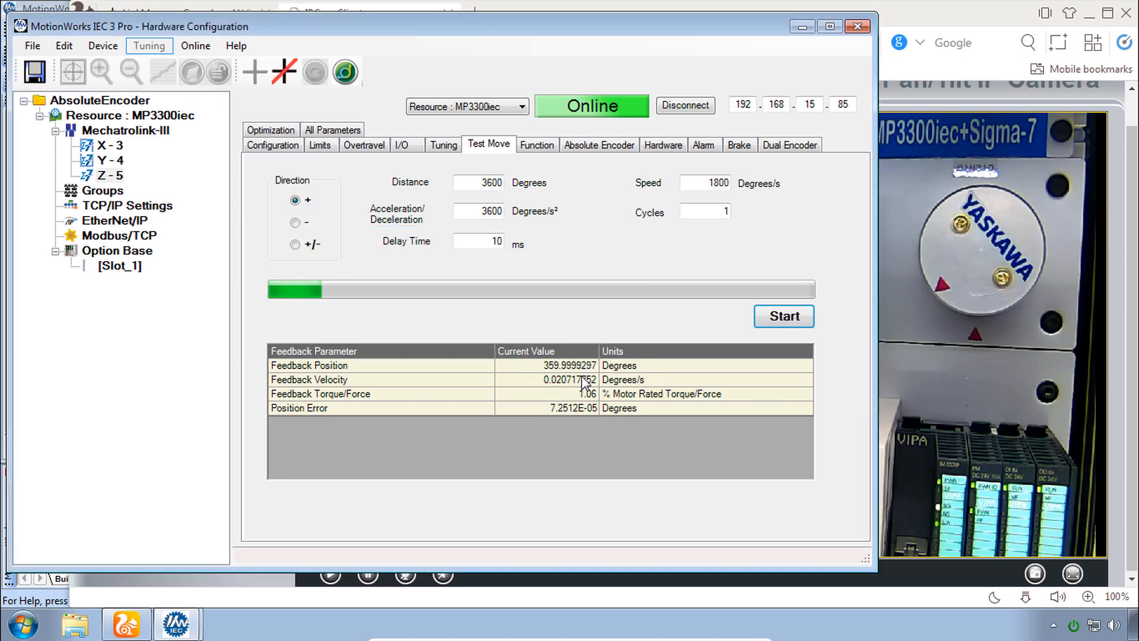
# Set the test move distance to 45 degrees and run the move
pyautogui.doubleClick(482, 184)
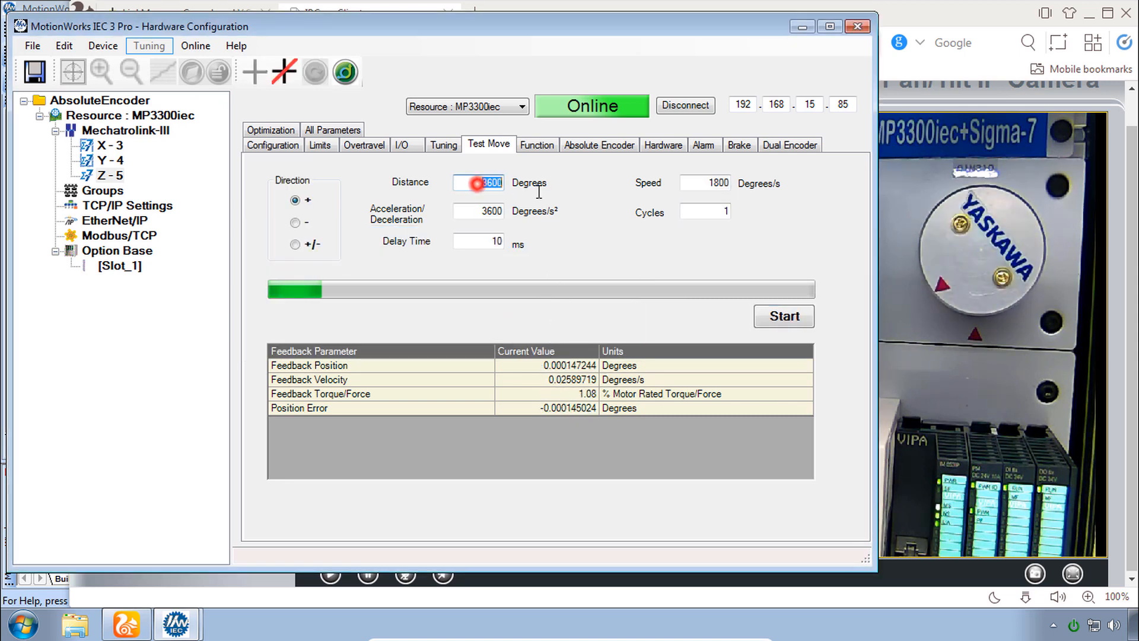
pyautogui.write('45')
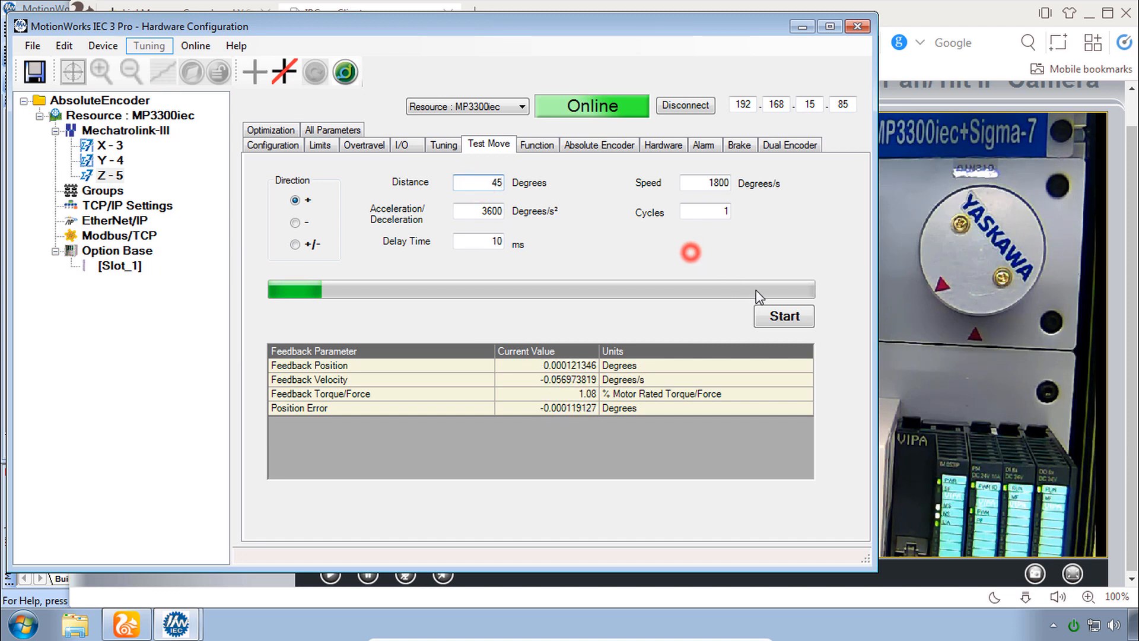
pyautogui.click(790, 321)
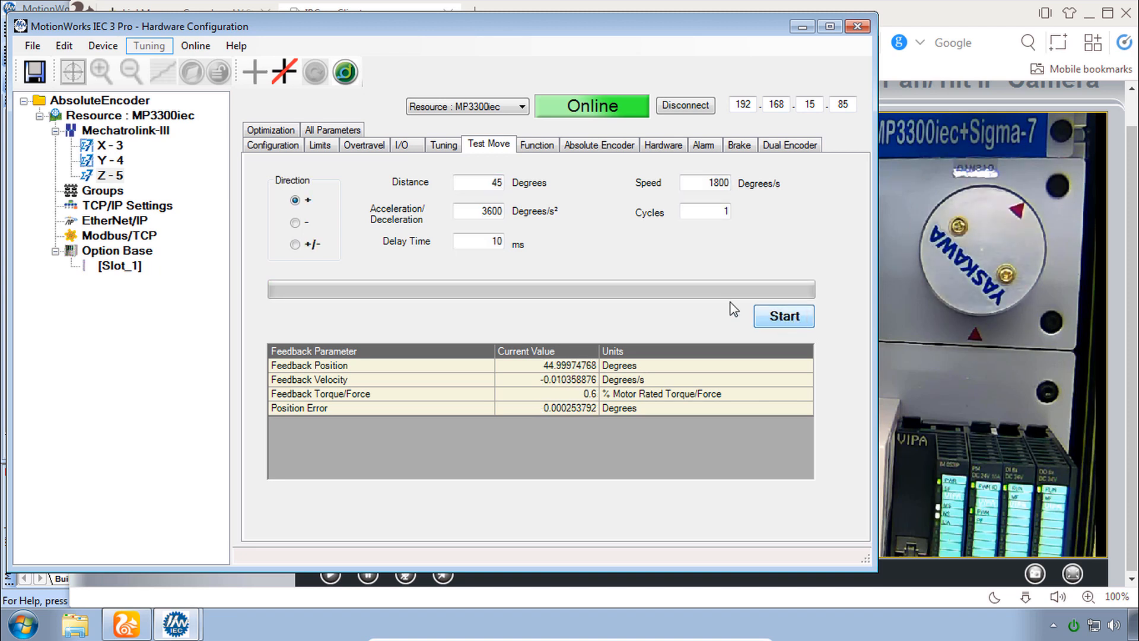
# Check the Z axis's gear ratio, then set the test move distance to 3600 degrees and run the move
pyautogui.click(274, 144)
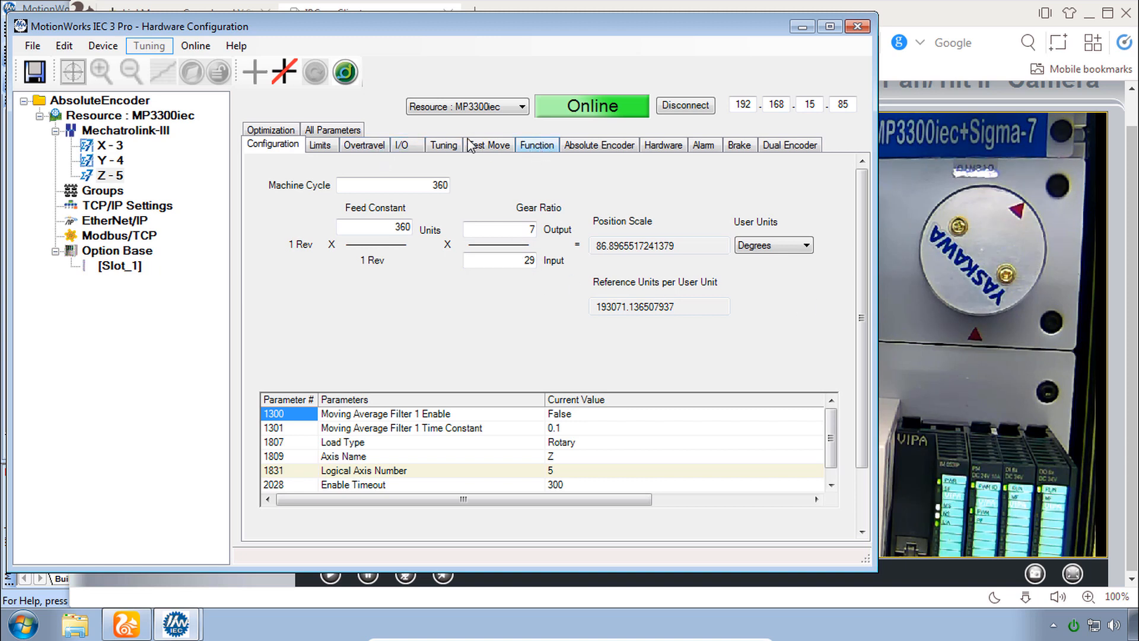
pyautogui.click(487, 146)
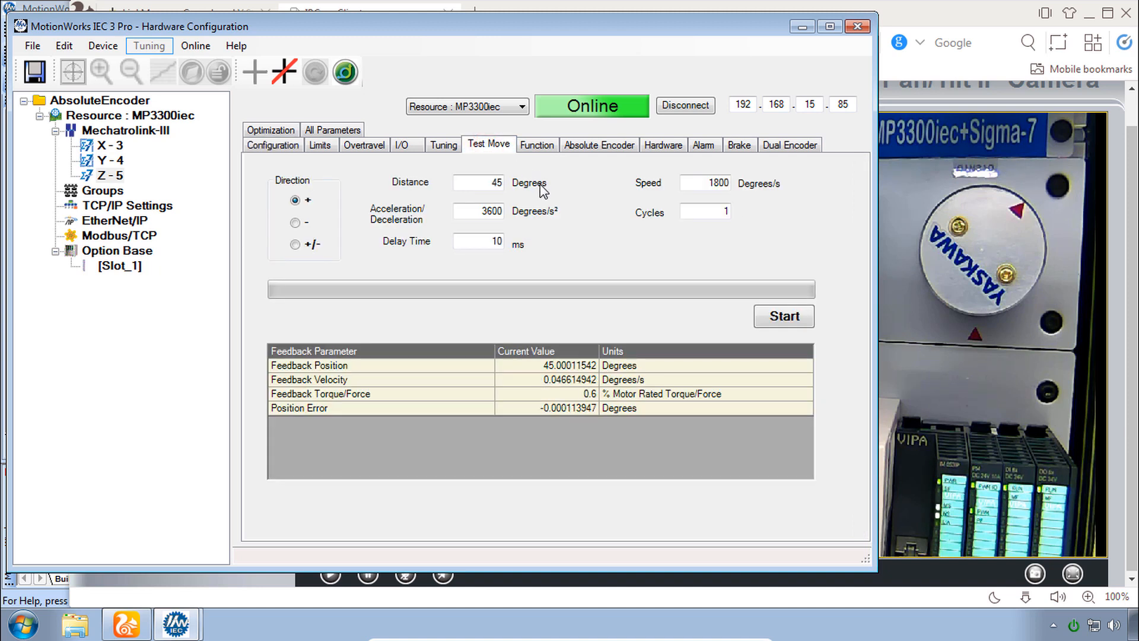
pyautogui.doubleClick(493, 184)
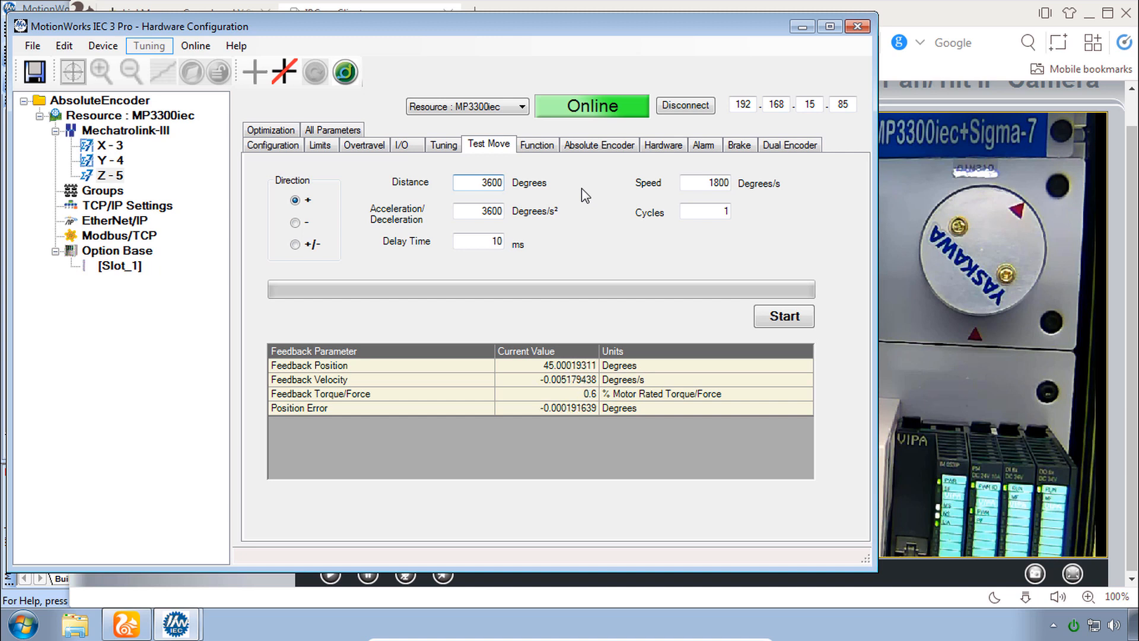
pyautogui.write('3600')
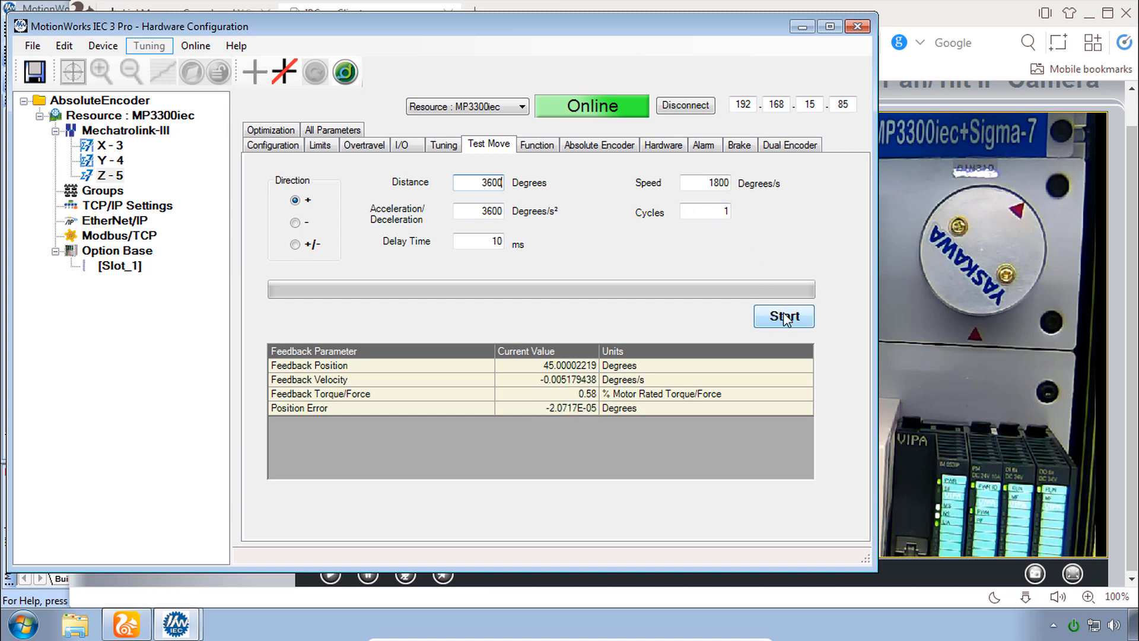
pyautogui.click(791, 320)
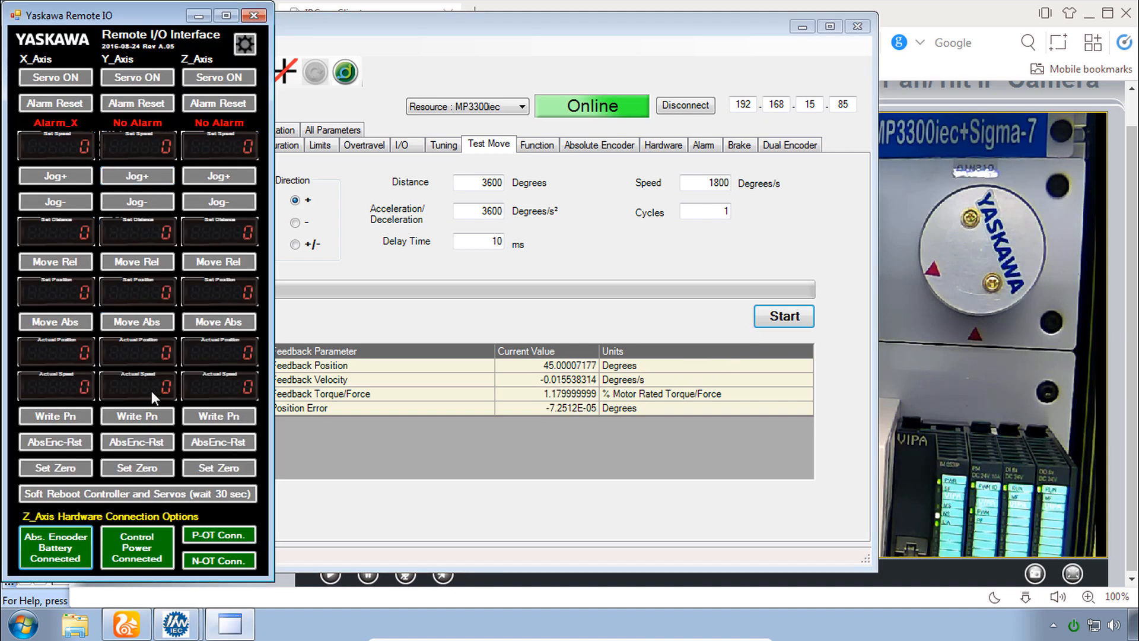
# Cycle the Z axis's control power off and on twice in Yaskawa Remote IO, dismissing the communication error
pyautogui.click(144, 555)
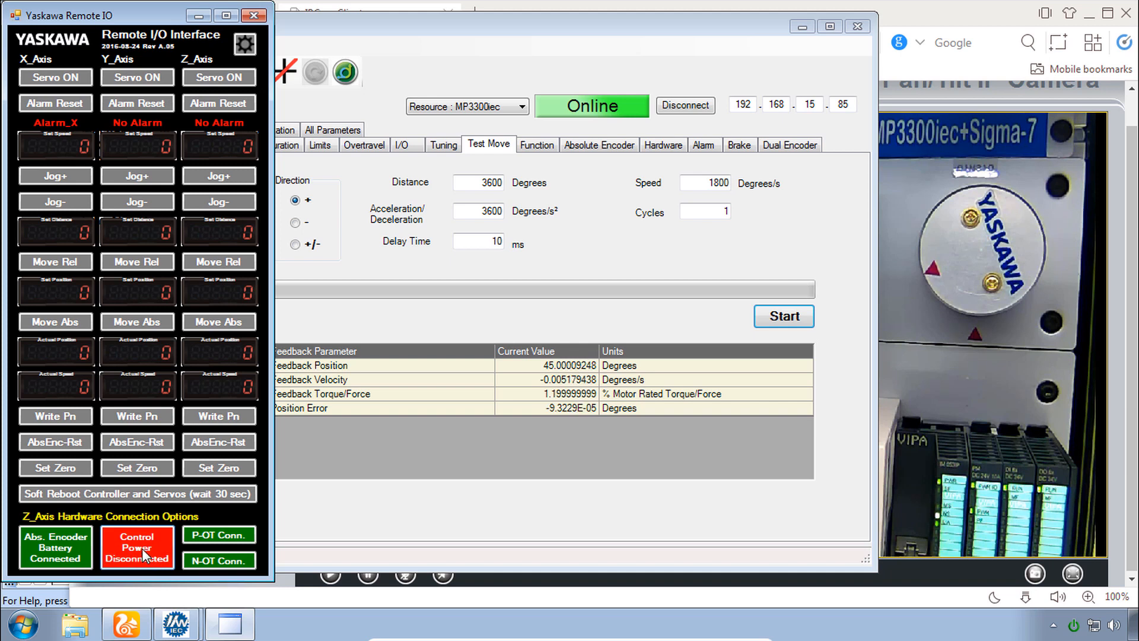
pyautogui.click(147, 547)
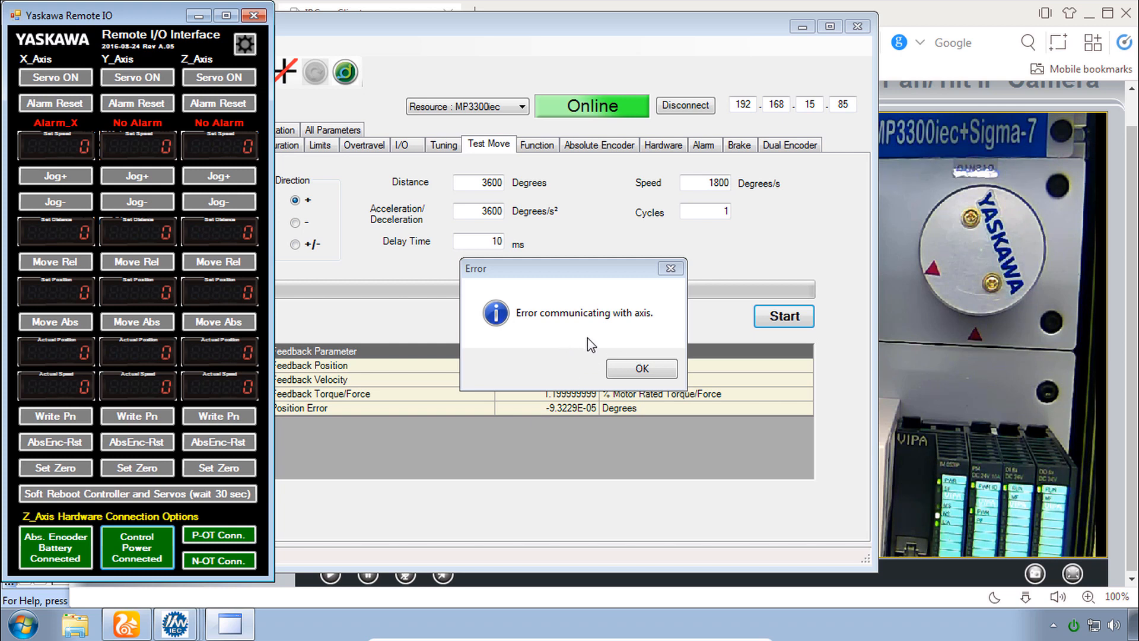
pyautogui.click(643, 369)
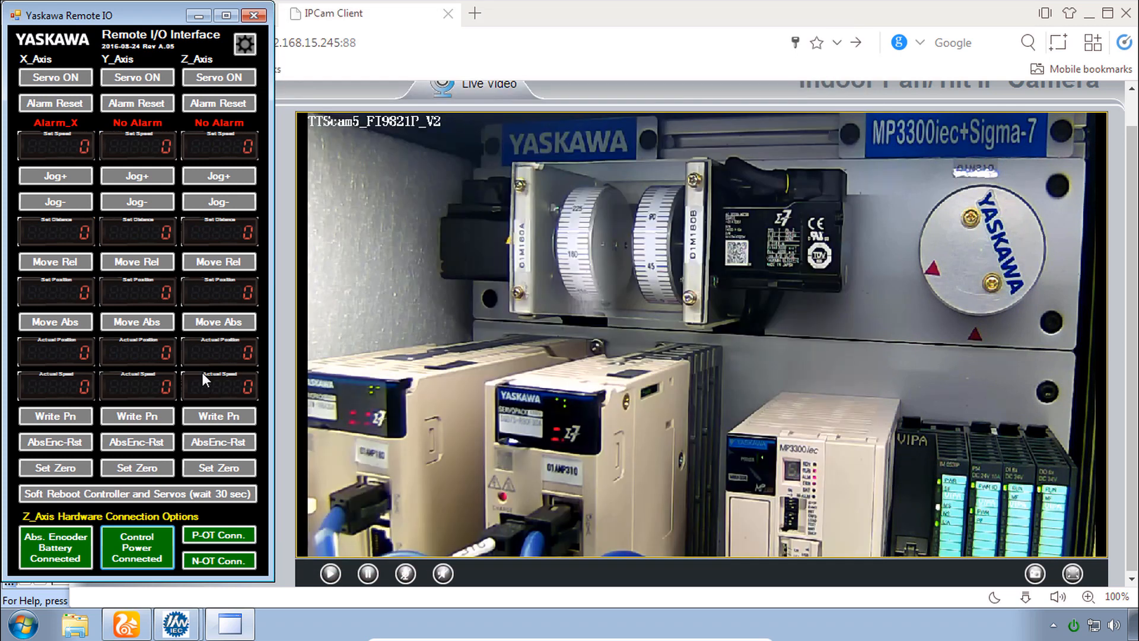
pyautogui.click(151, 546)
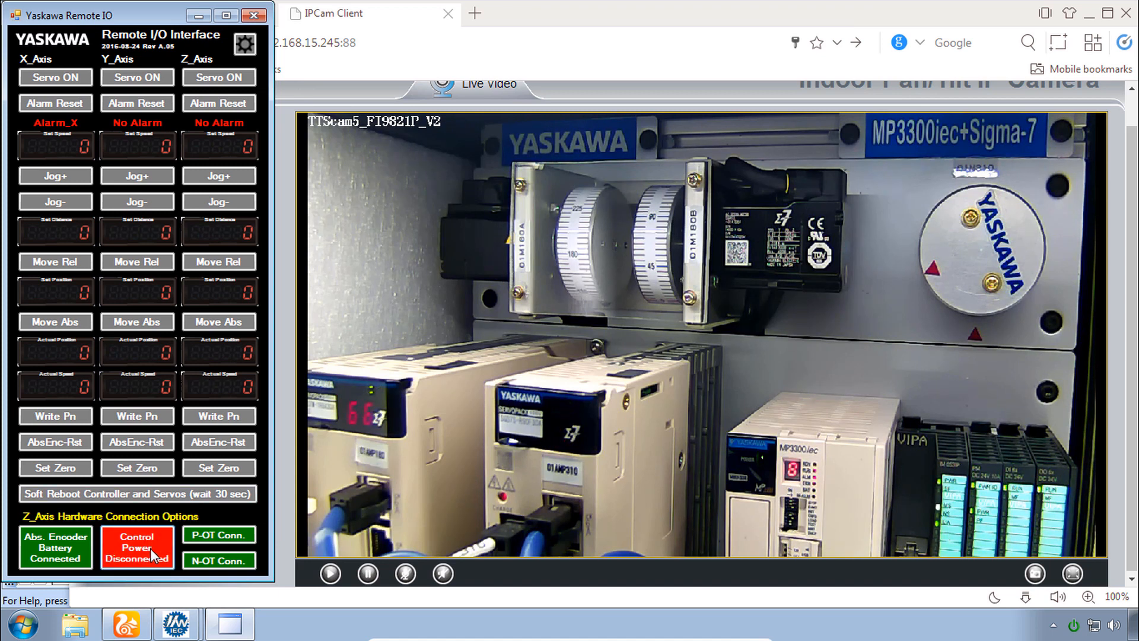
pyautogui.click(151, 548)
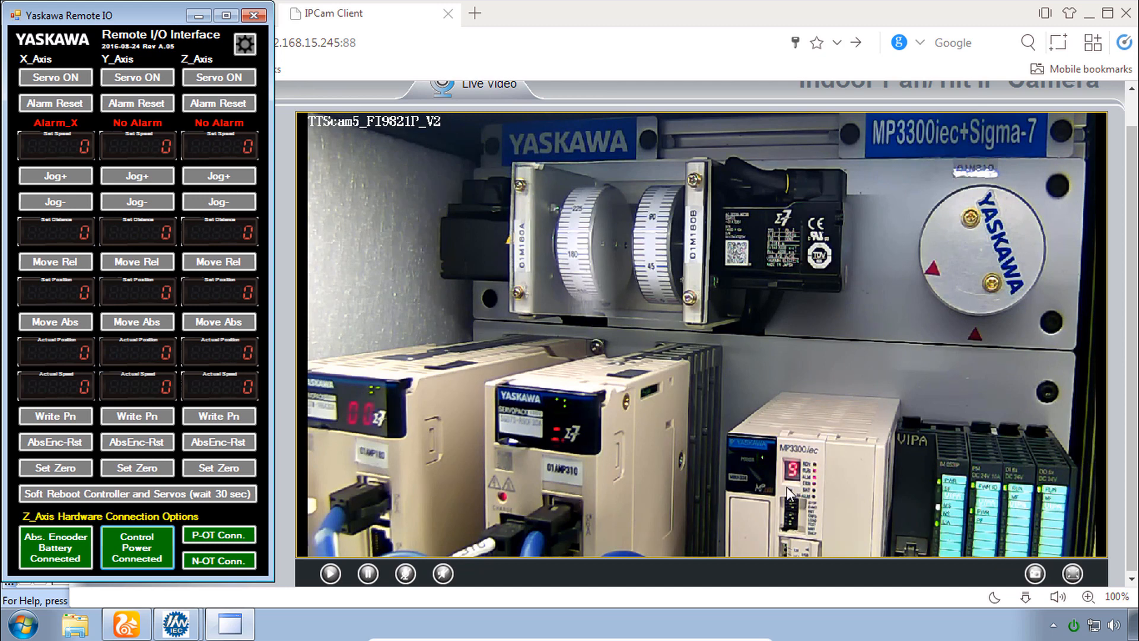
# Switch to the MotionWorks IEC Hardware Configuration, reboot the controller and reconnect to it
pyautogui.click(182, 624)
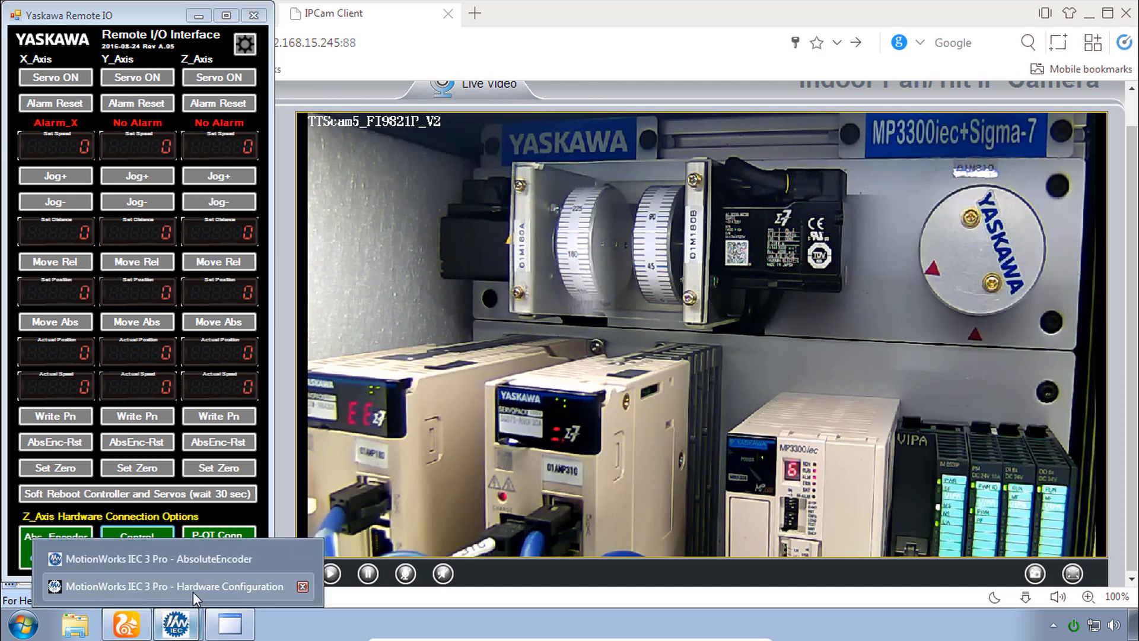
pyautogui.click(200, 587)
pyautogui.click(195, 46)
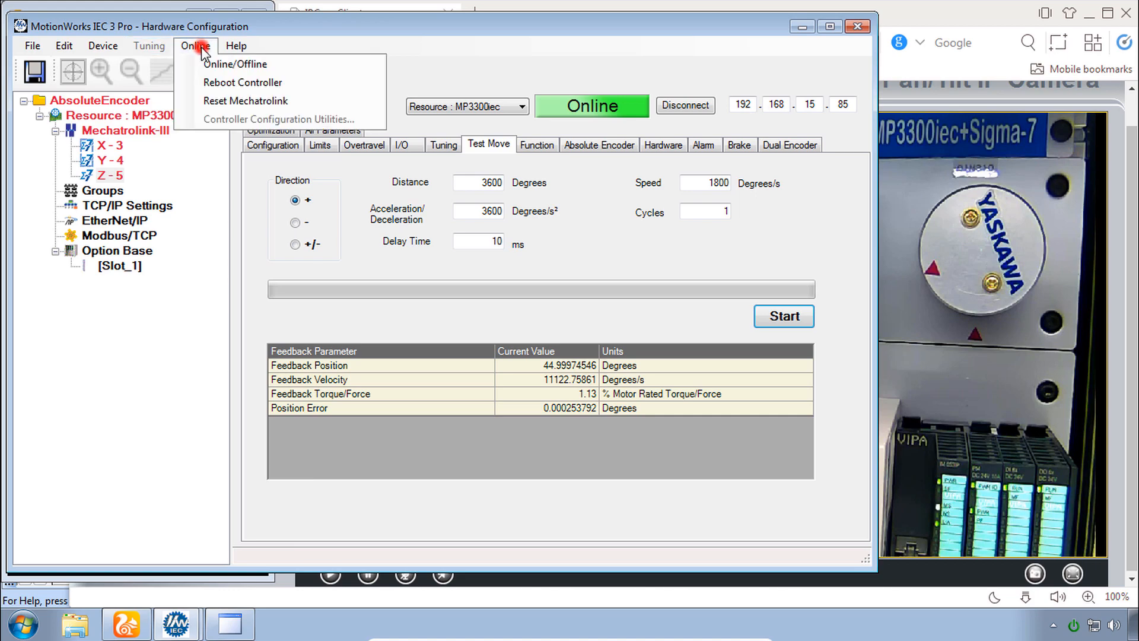
pyautogui.click(205, 83)
pyautogui.click(518, 336)
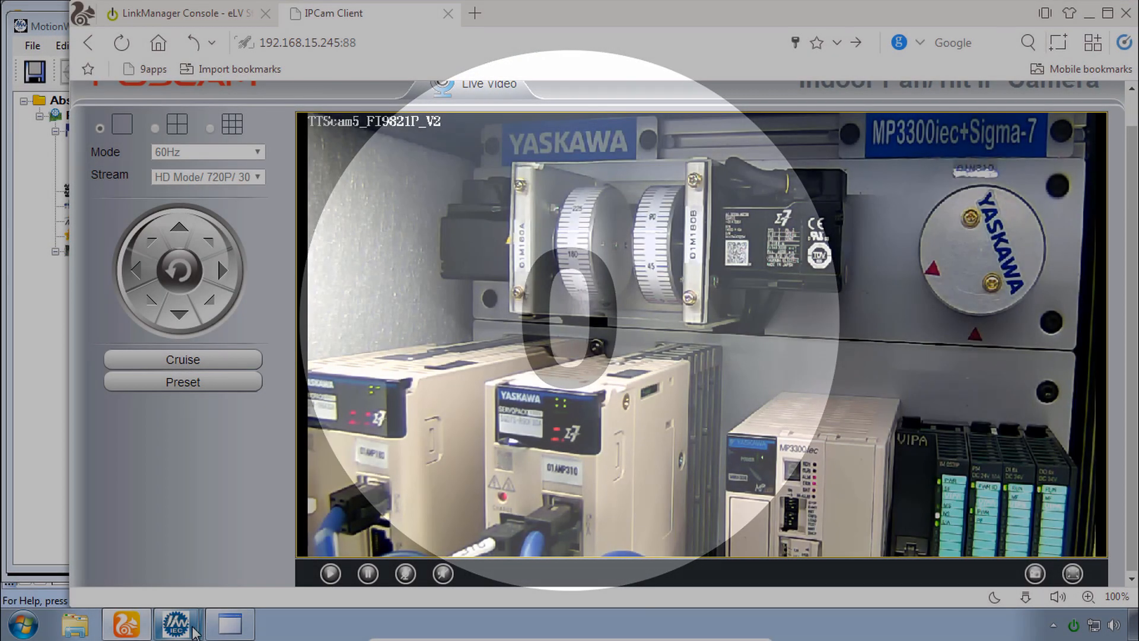
pyautogui.click(175, 623)
pyautogui.click(186, 589)
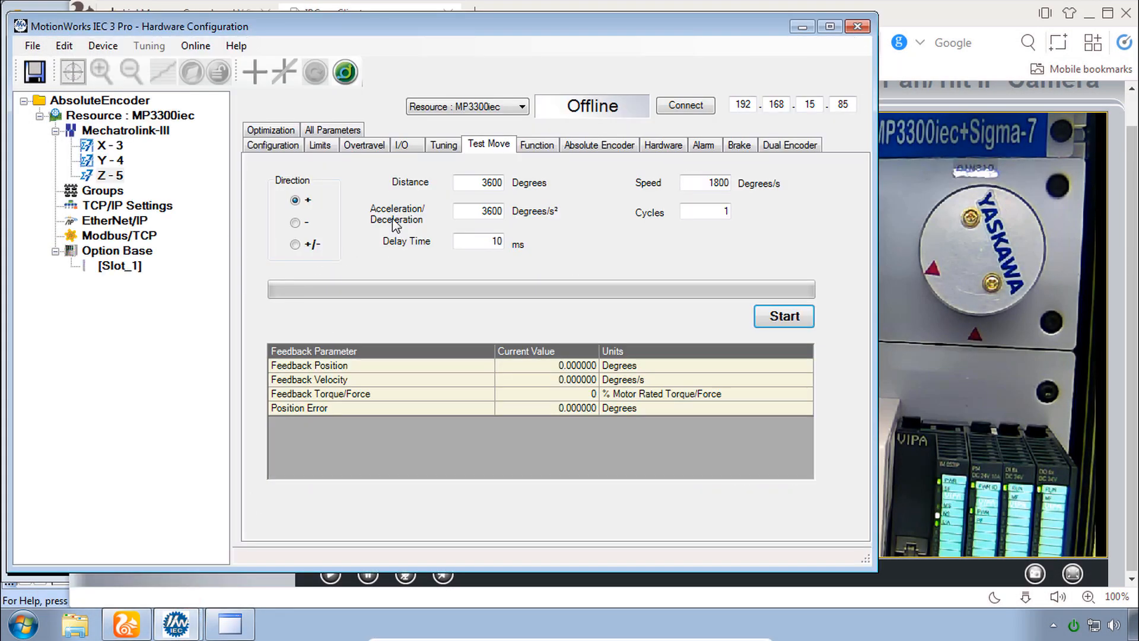
pyautogui.click(687, 106)
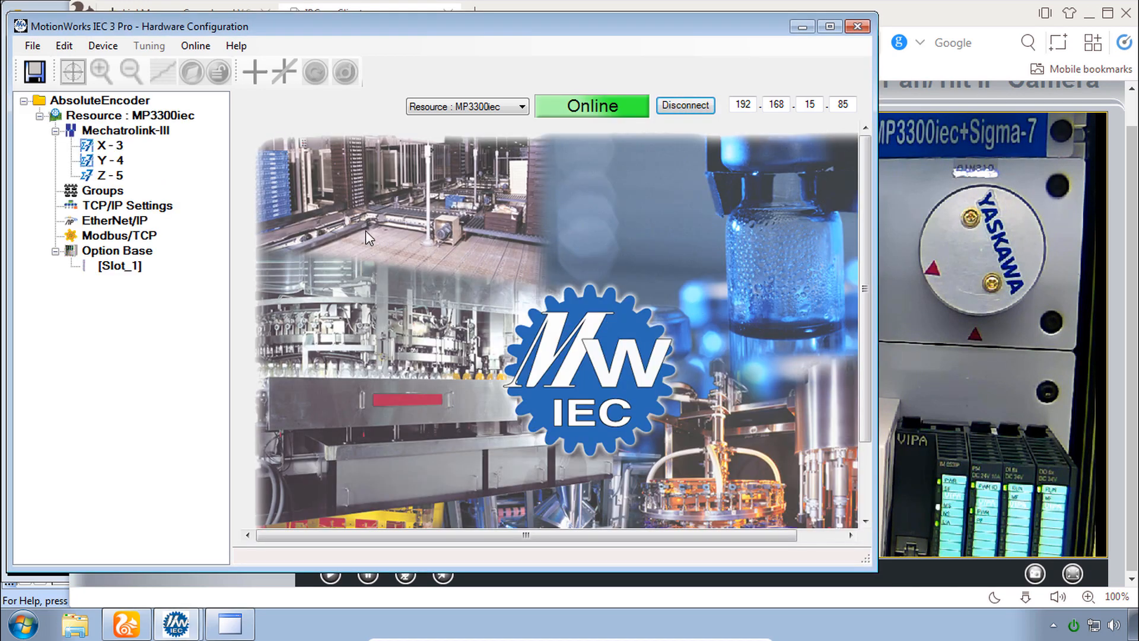
# Run the Z axis's positive test move of 3600 degrees at 1800 degrees/s and 3600 degrees/s² for 1 cycle
pyautogui.click(104, 176)
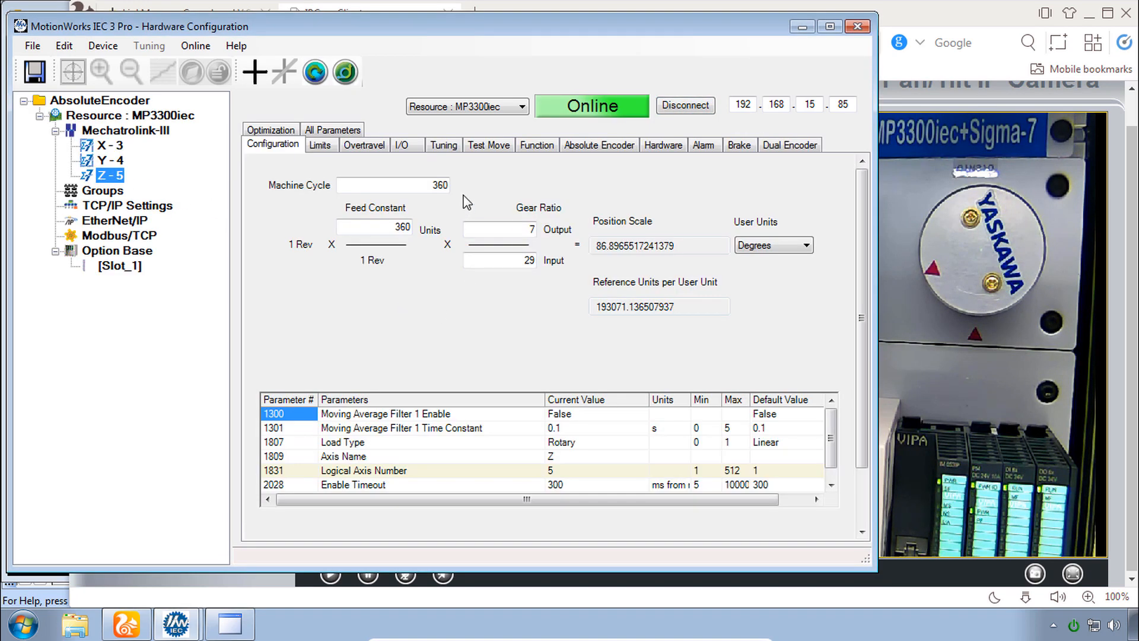
pyautogui.click(489, 144)
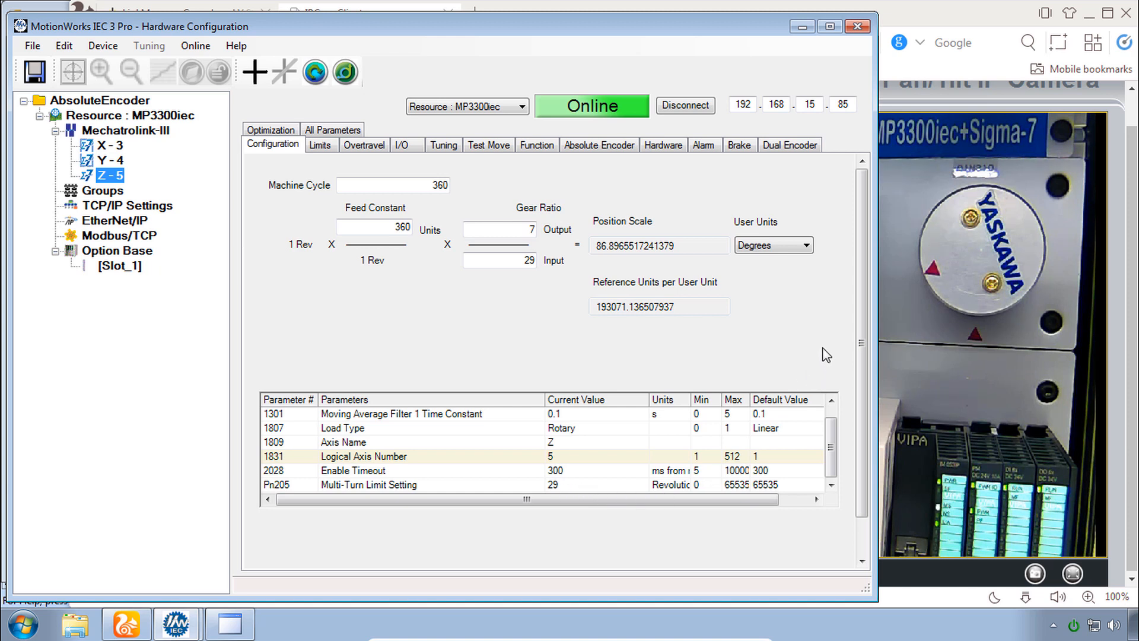
pyautogui.click(488, 145)
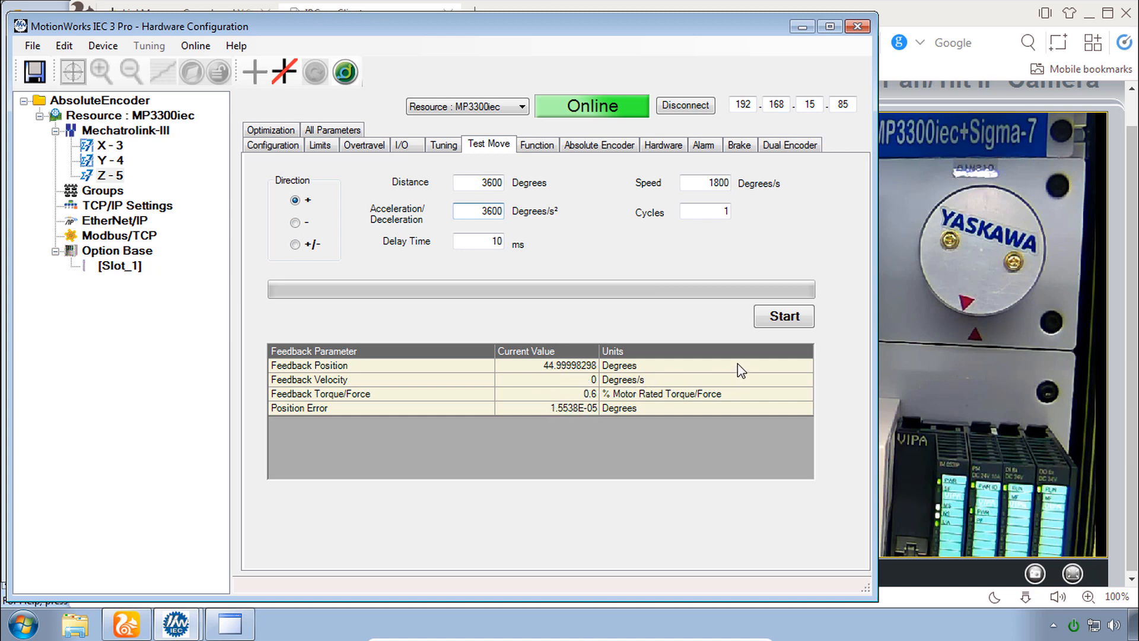
pyautogui.click(798, 317)
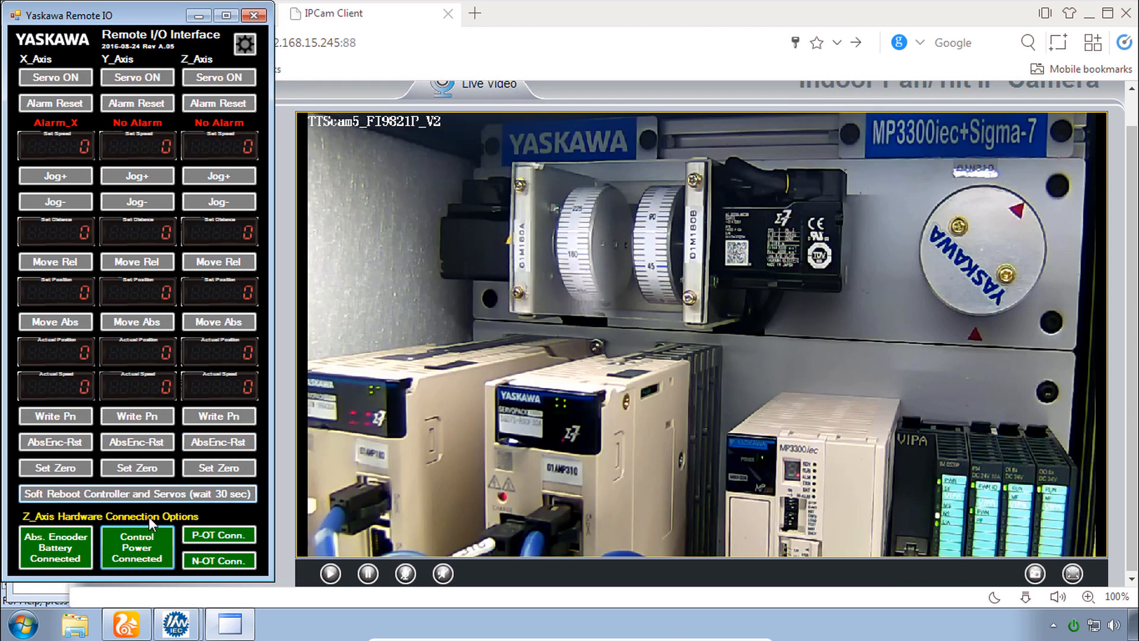
# Disconnect and reconnect the control power once more in Yaskawa Remote IO, and close the communication error
pyautogui.click(139, 553)
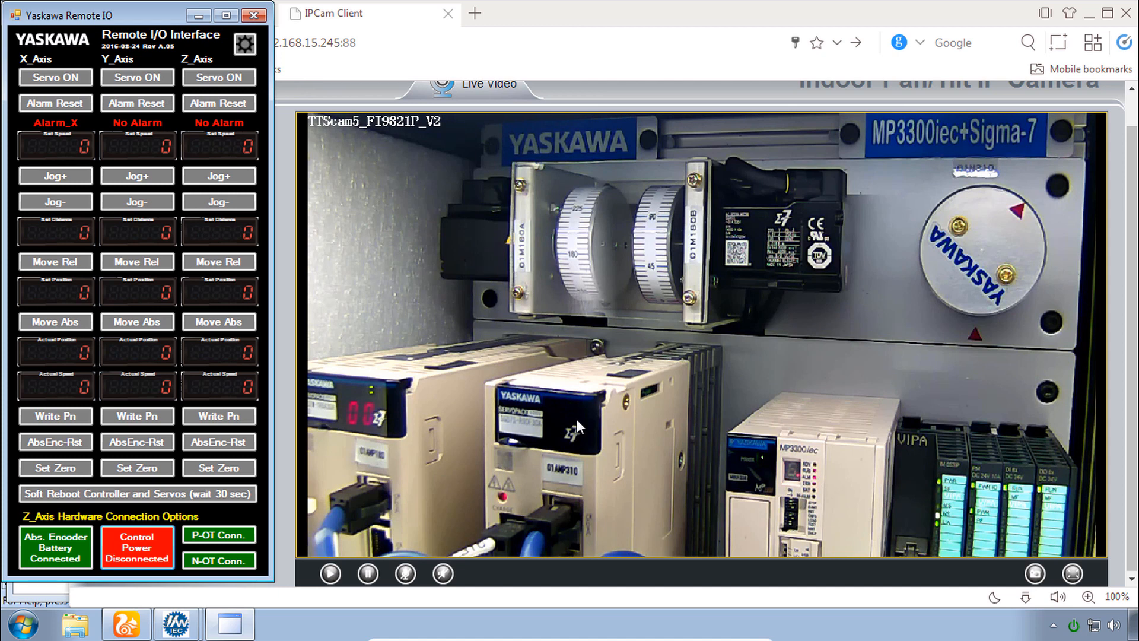
pyautogui.click(138, 540)
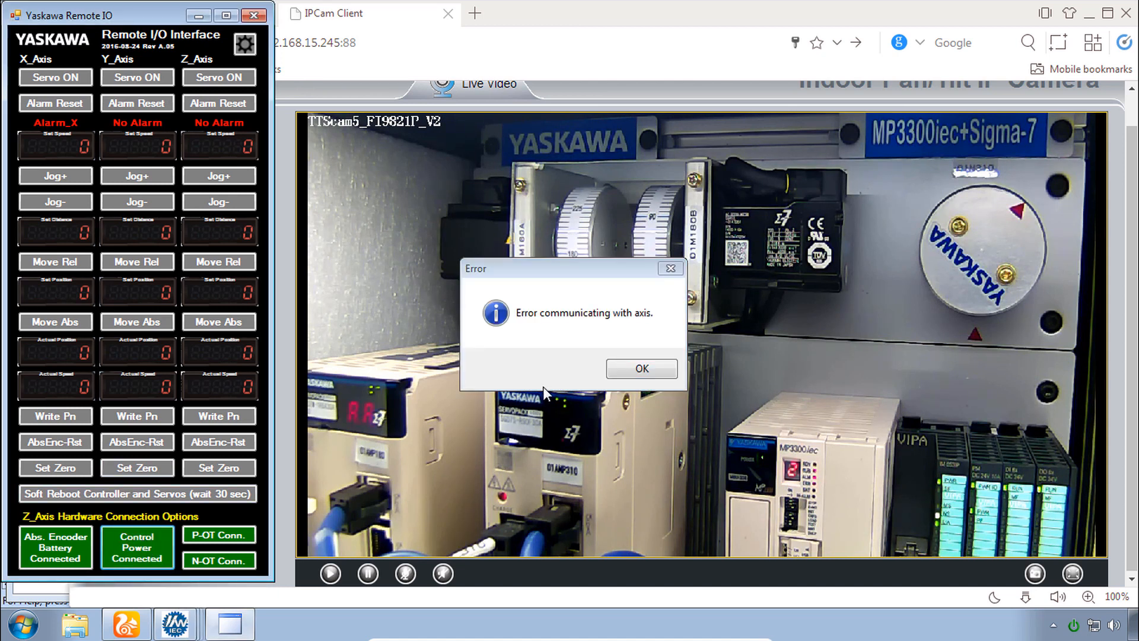
pyautogui.click(644, 371)
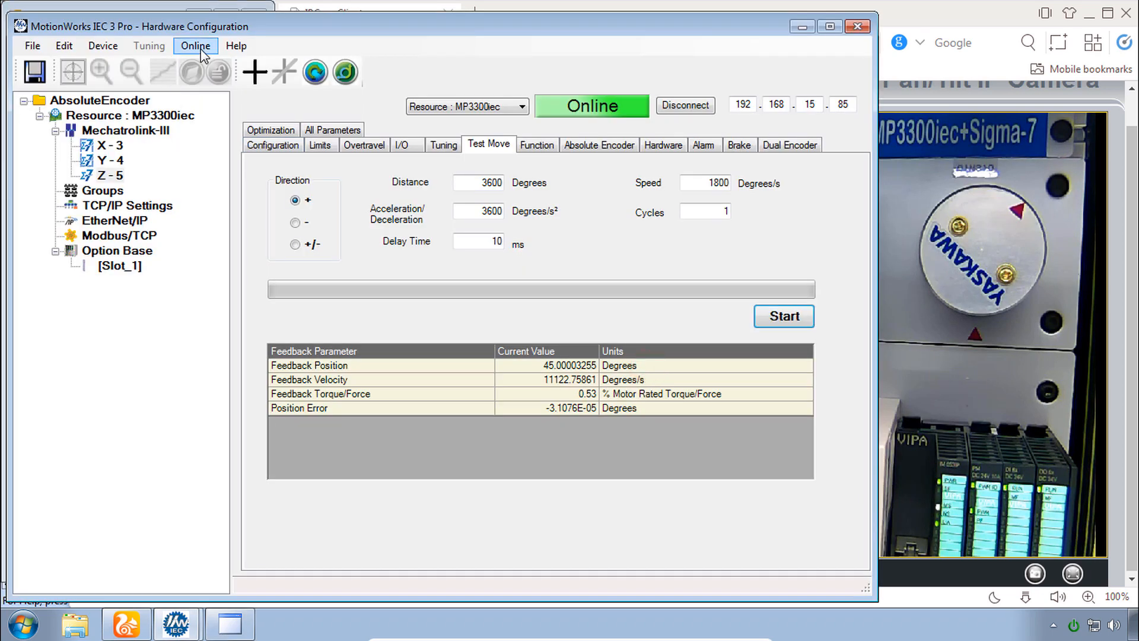
# Reboot the controller again from the Hardware Configuration, reconnect and reopen the Z axis
pyautogui.click(196, 47)
pyautogui.click(237, 84)
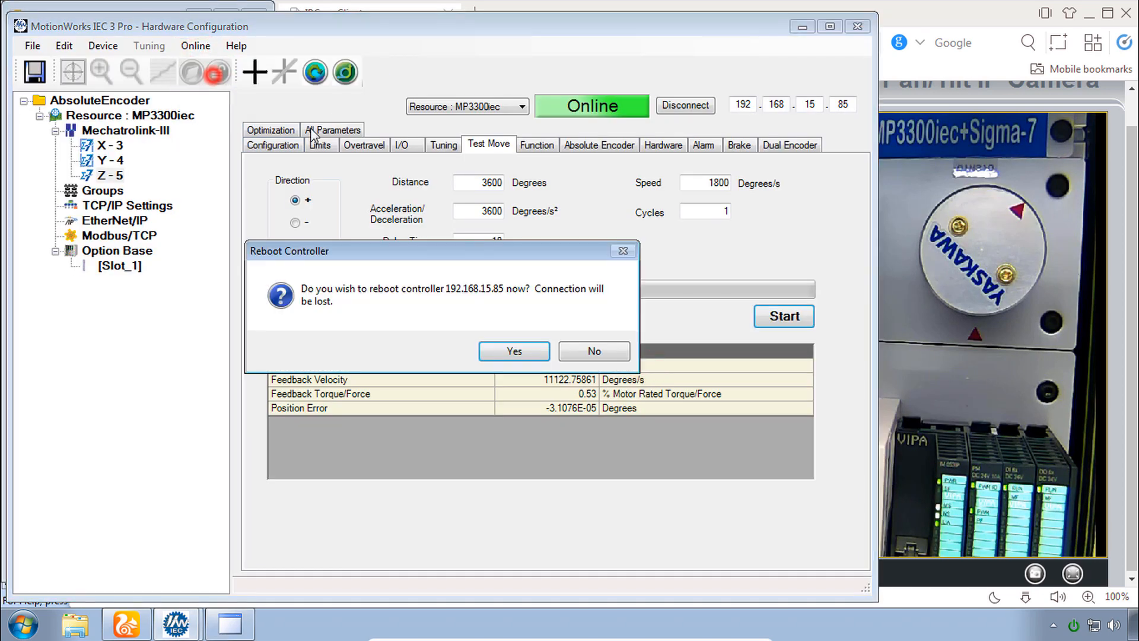
pyautogui.click(505, 347)
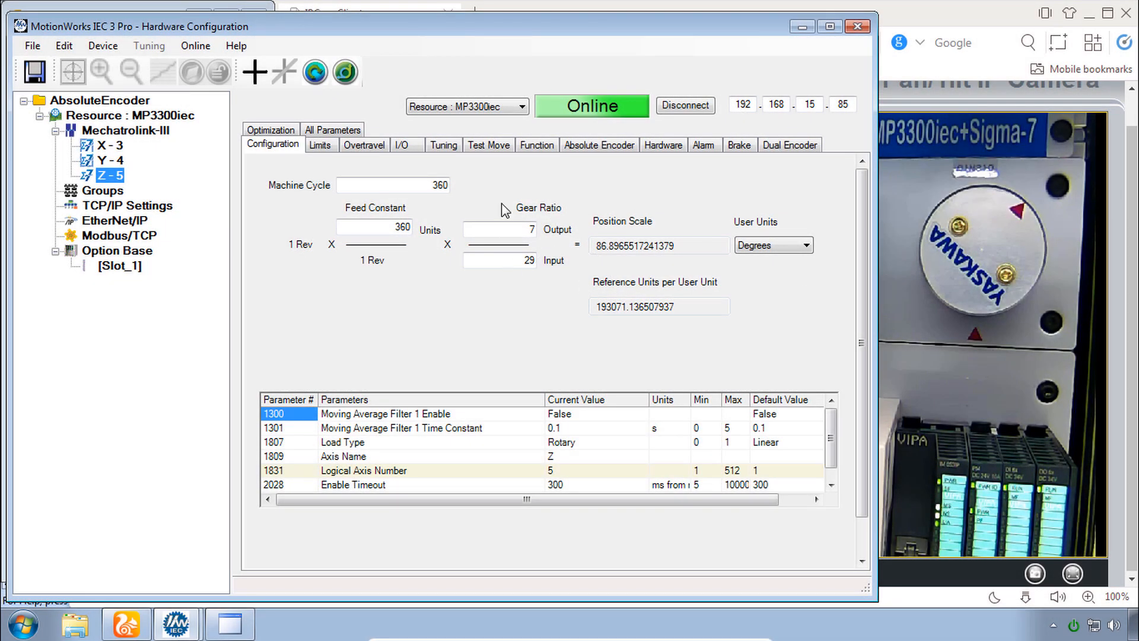
# Check the Z axis's feedback position, and review its gear ratio and multi-turn limit setting
pyautogui.click(488, 145)
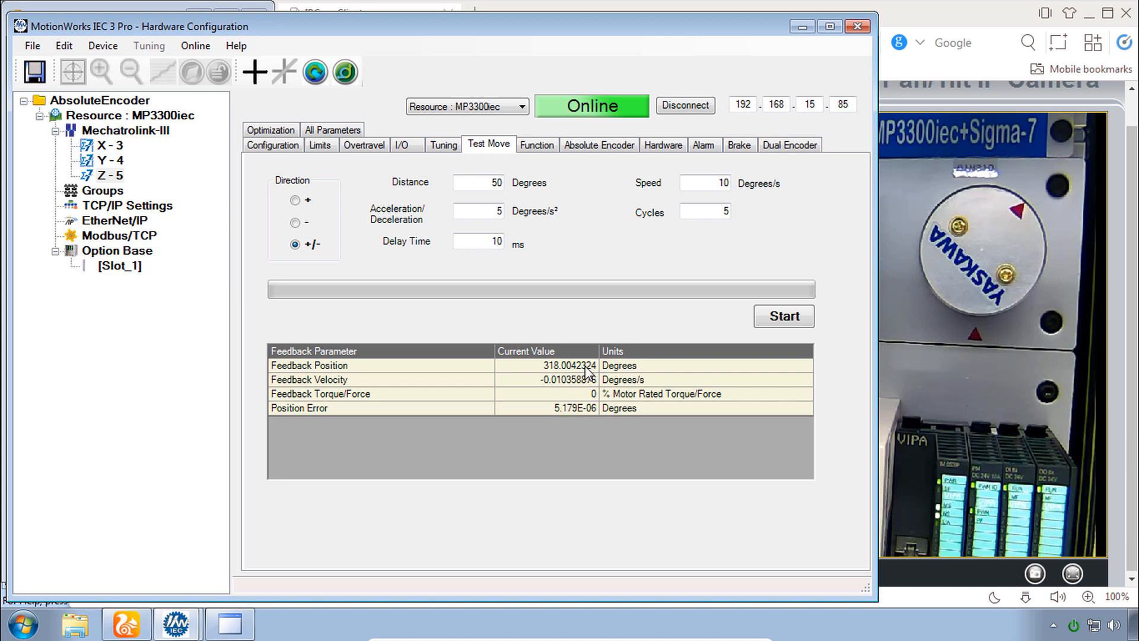
pyautogui.click(271, 144)
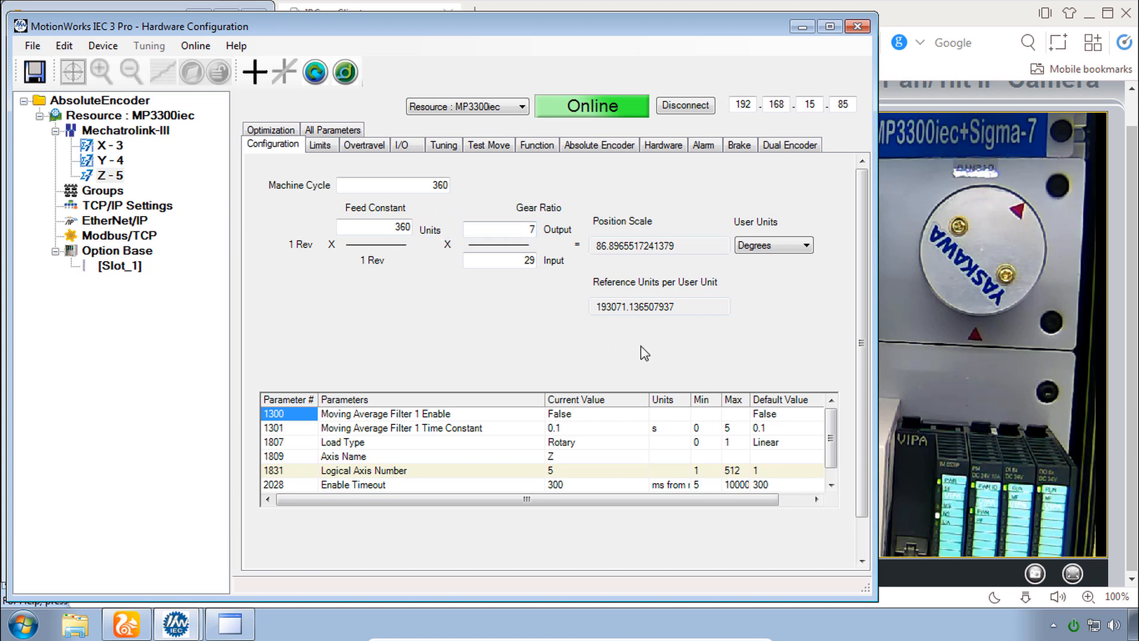
pyautogui.scroll(-1, 629, 433)
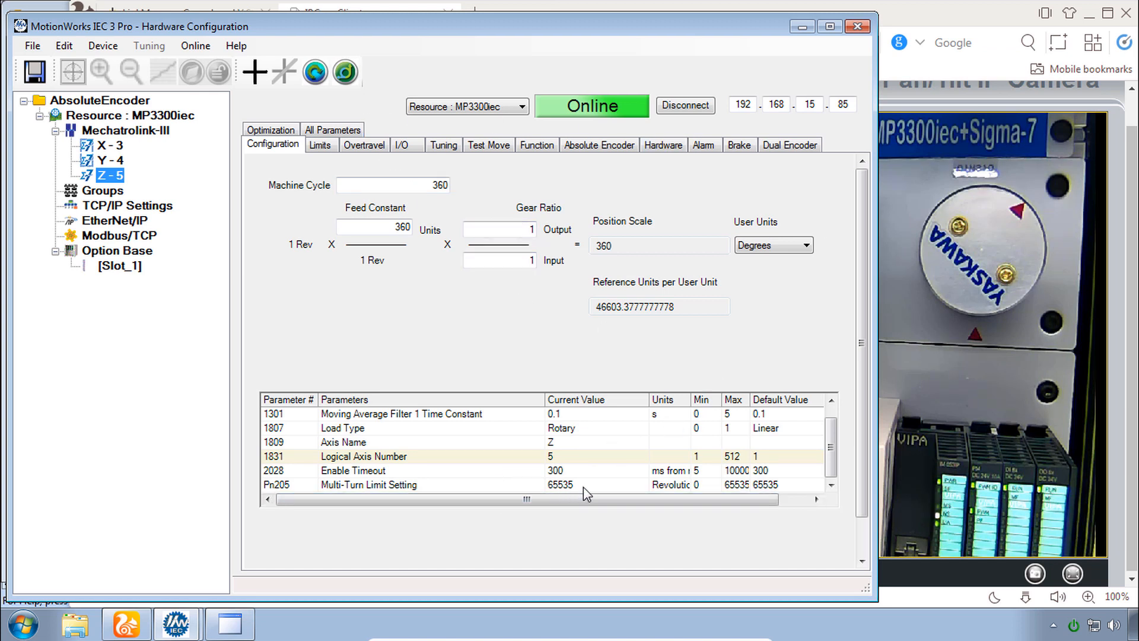
# Check the motors in the IPCam live video, and close the MotionWorks IEC Hardware Configuration
pyautogui.click(912, 212)
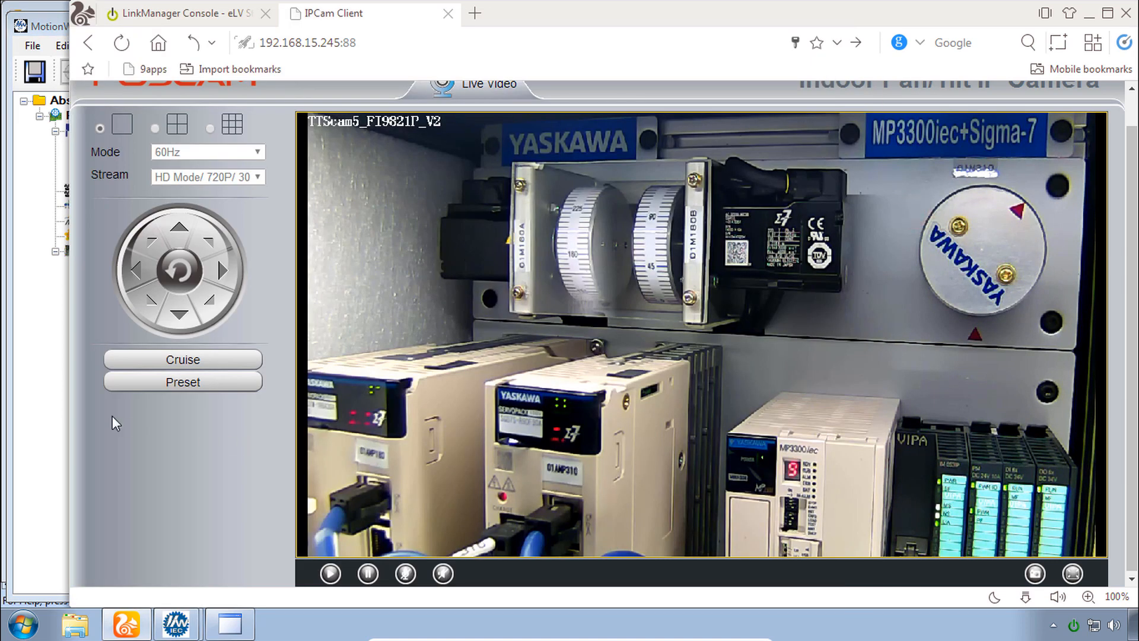
pyautogui.click(44, 385)
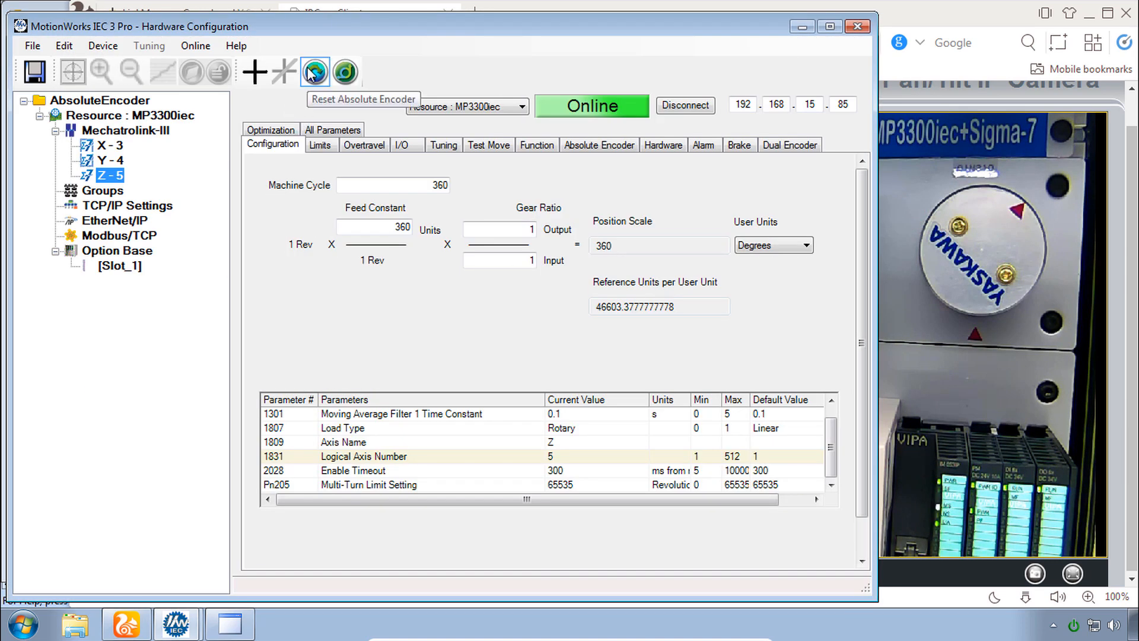
pyautogui.click(858, 26)
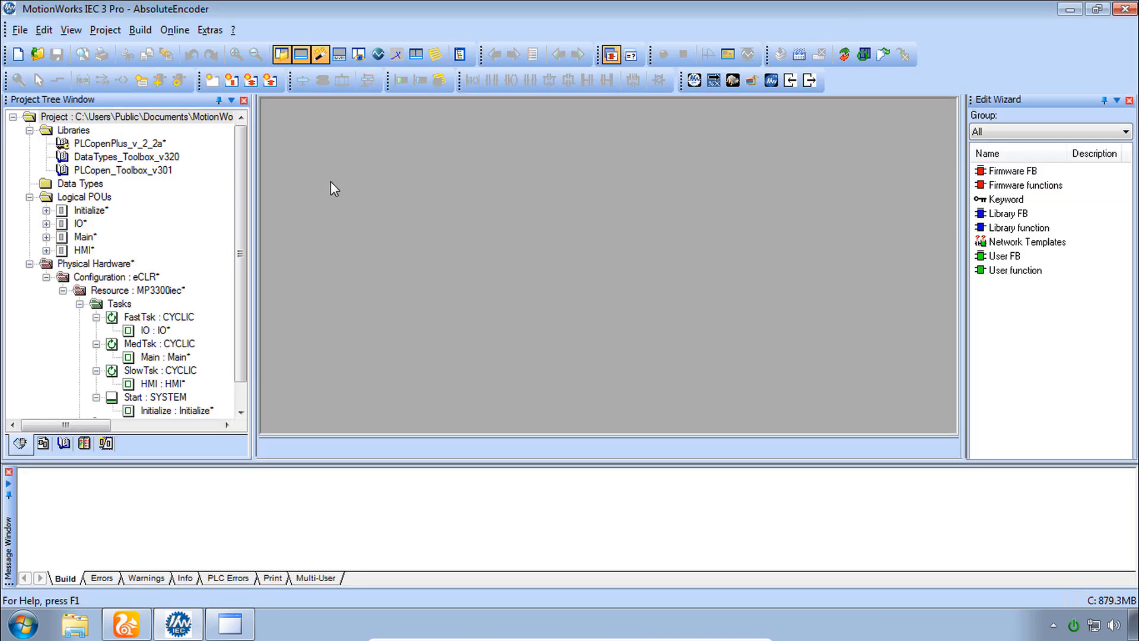
# Save the project as a zipped project file named AbsoluteEncoder.zwt in the Hardware Config folder
pyautogui.click(20, 31)
pyautogui.click(57, 79)
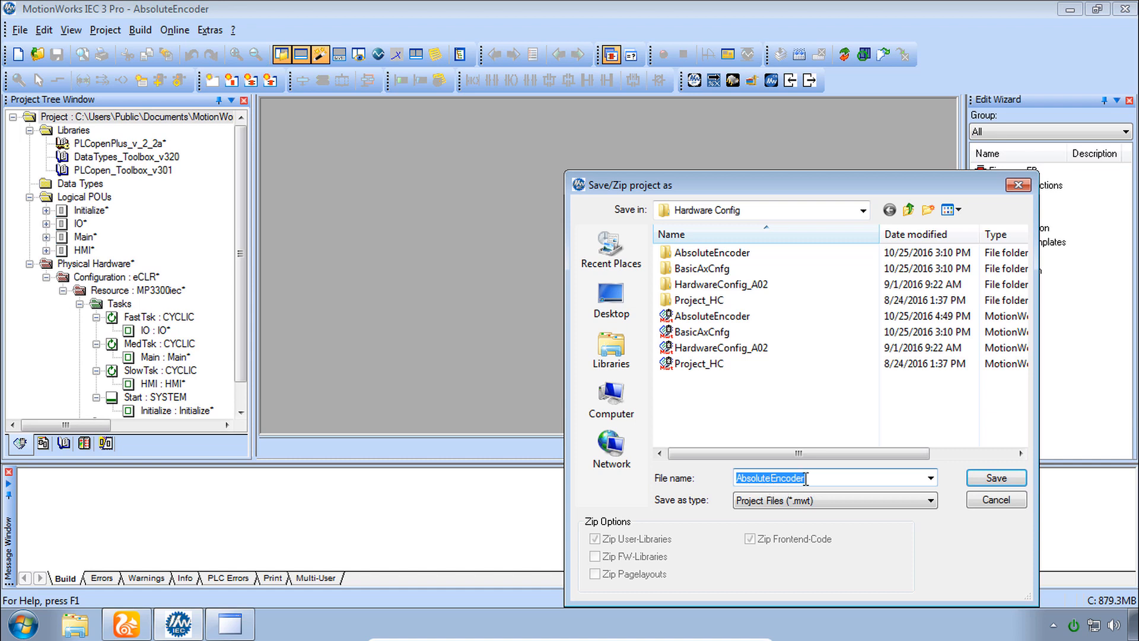
pyautogui.click(853, 502)
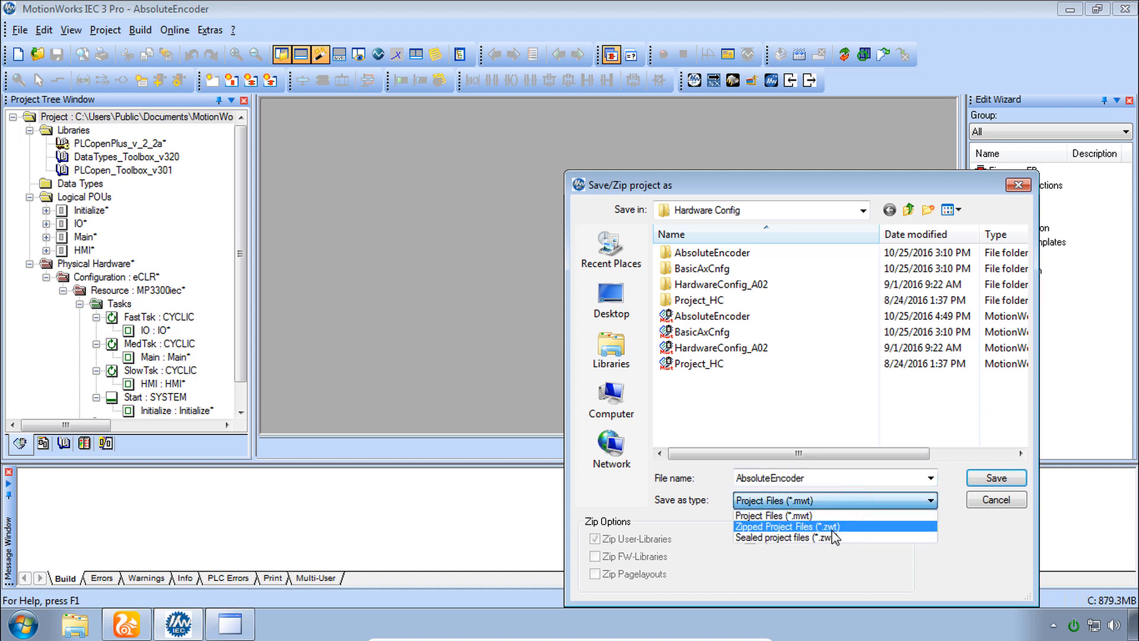
pyautogui.click(834, 528)
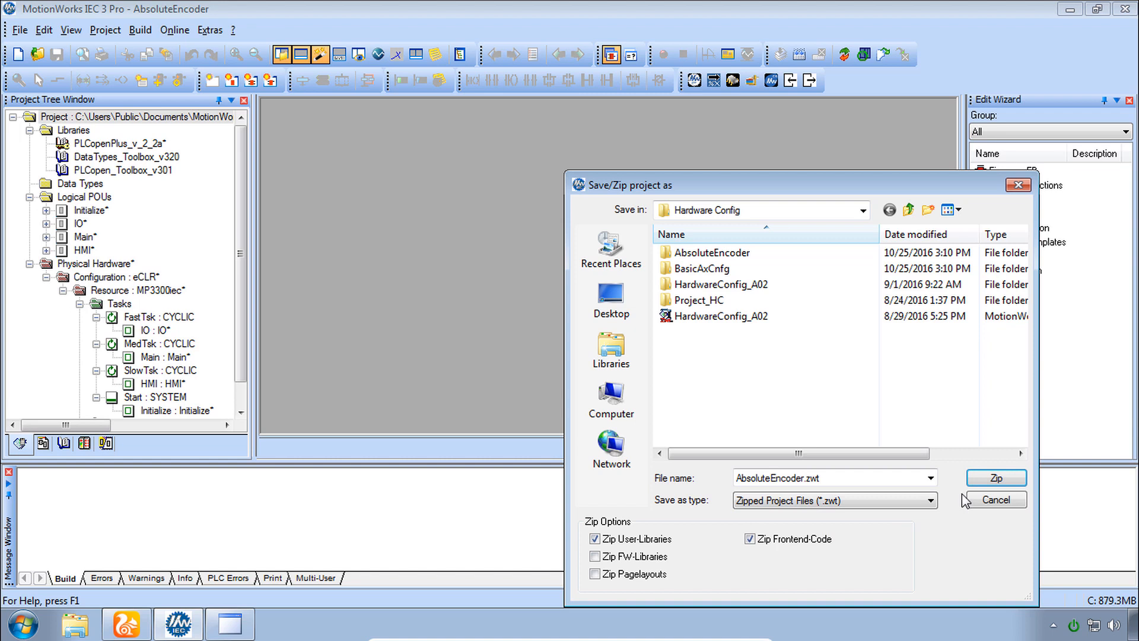
pyautogui.click(1004, 481)
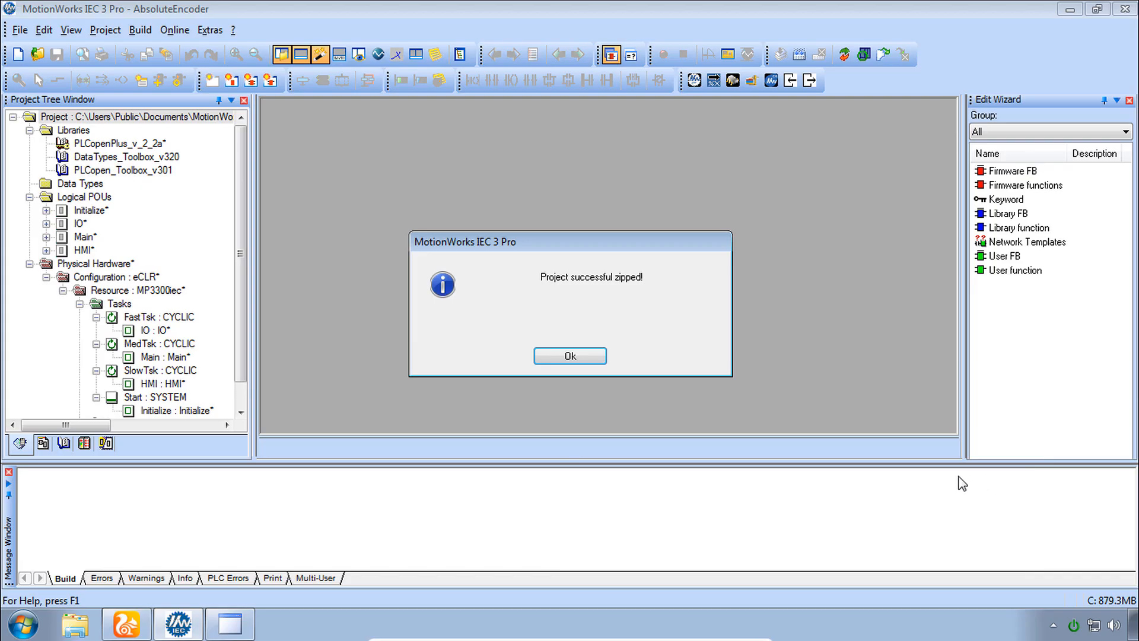